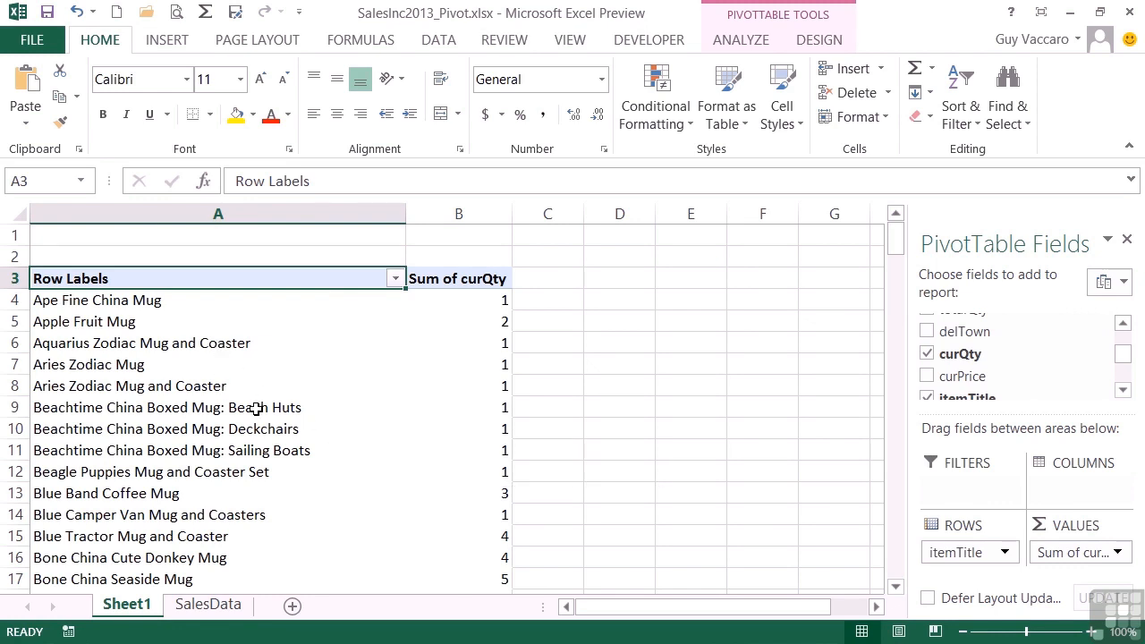
Insert a timeline for the SaleDate field into the pivot table
scroll(434, 453, down, 13)
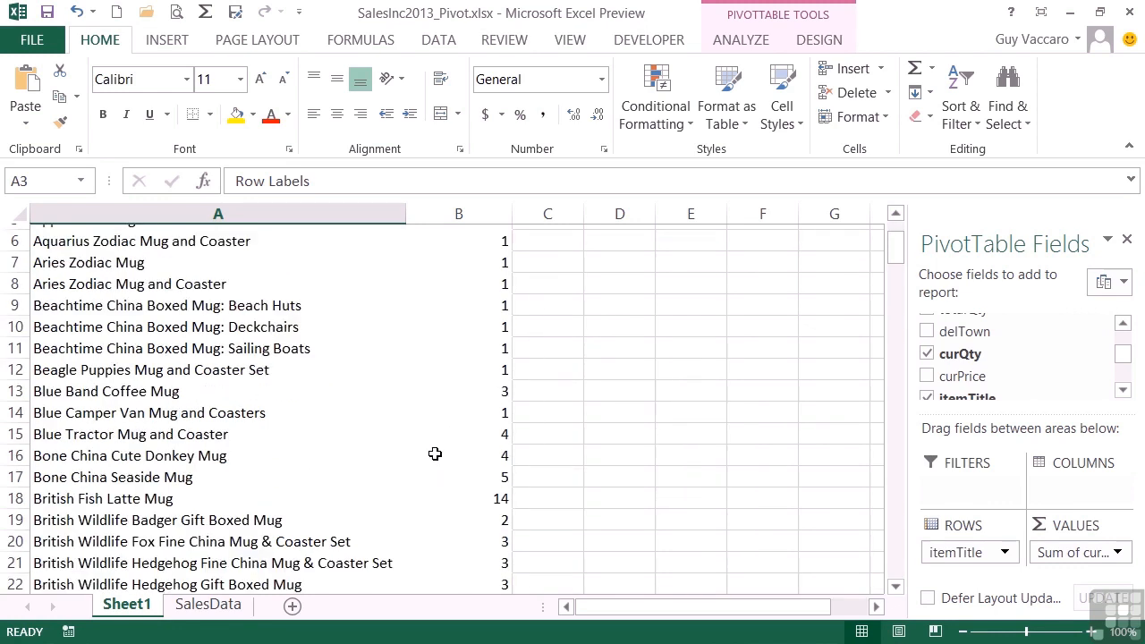
scroll(435, 453, up, 10)
scroll(435, 454, up, 3)
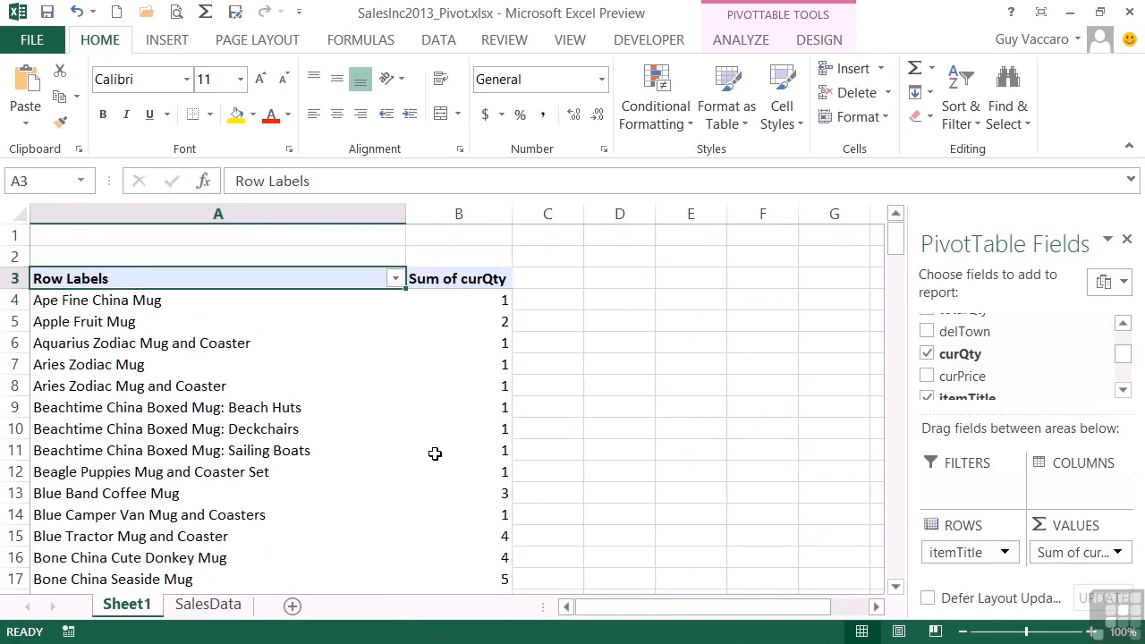
mouse_move(434, 454)
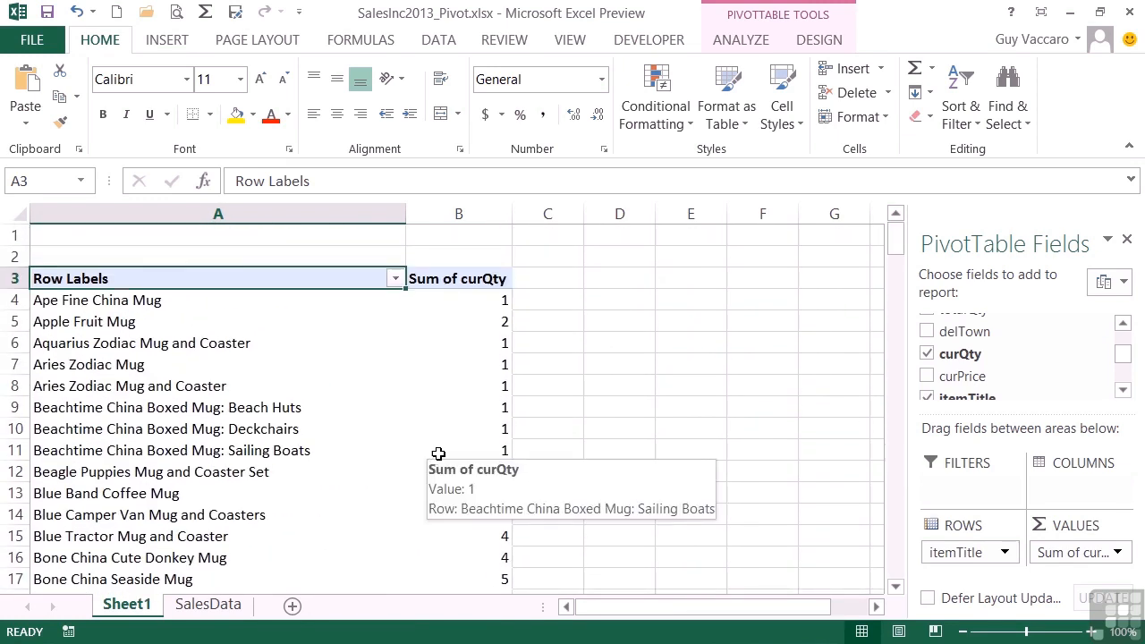
click(213, 387)
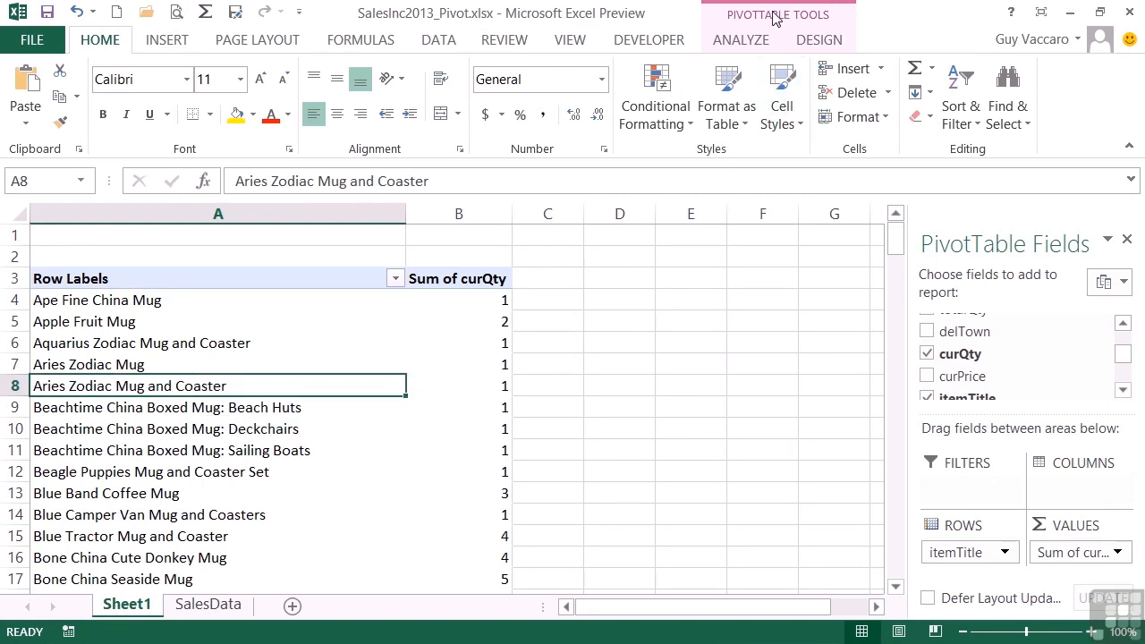
click(742, 41)
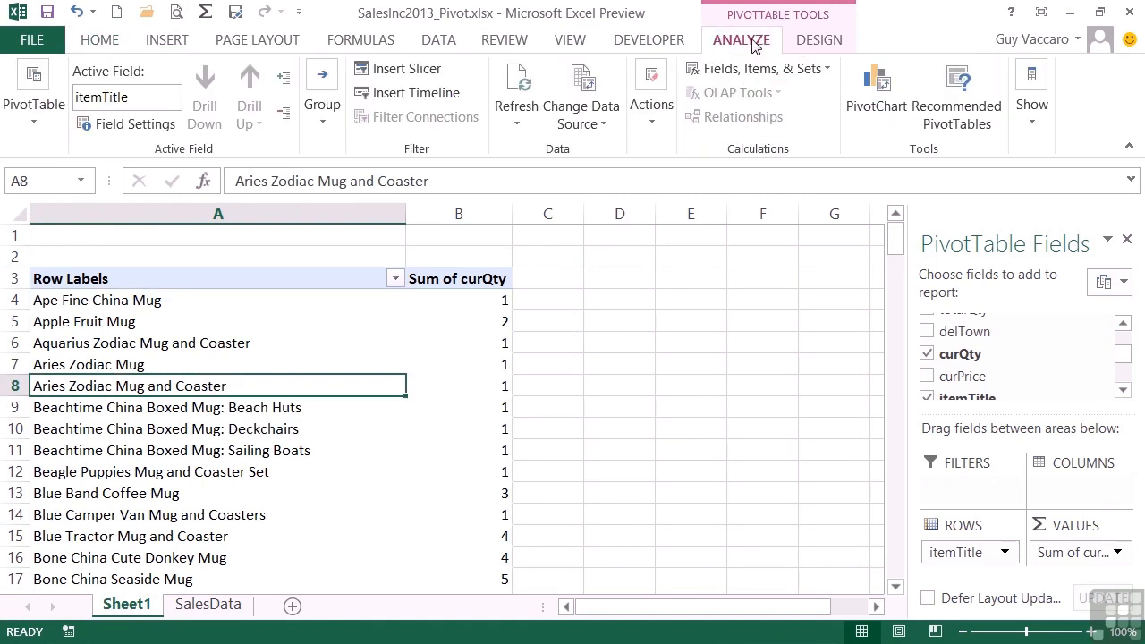
click(389, 97)
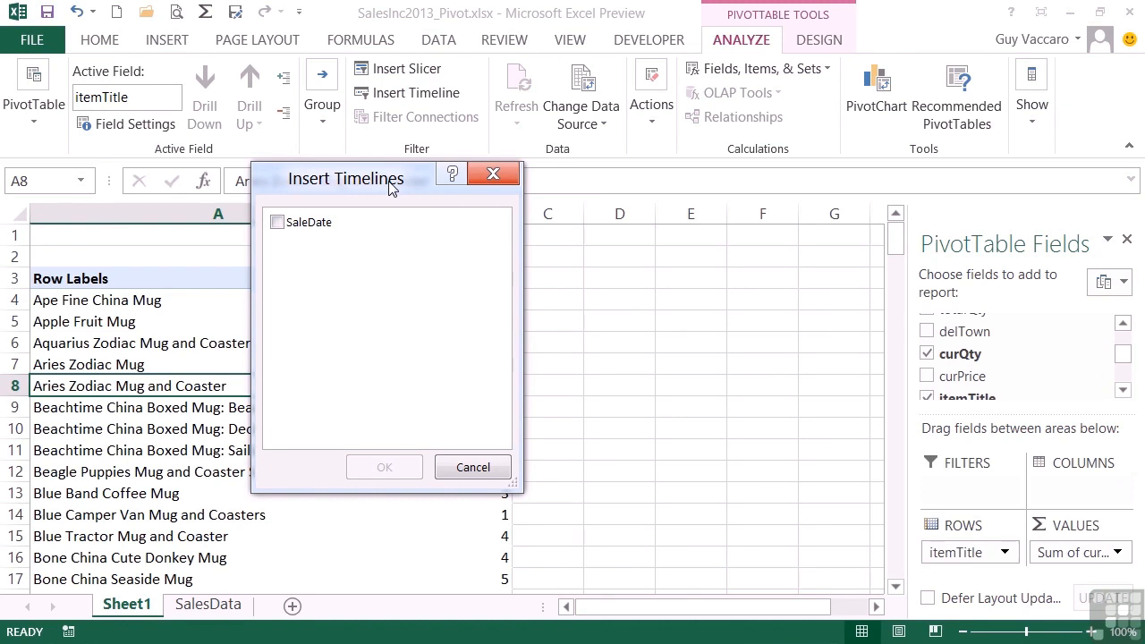
click(285, 224)
click(380, 467)
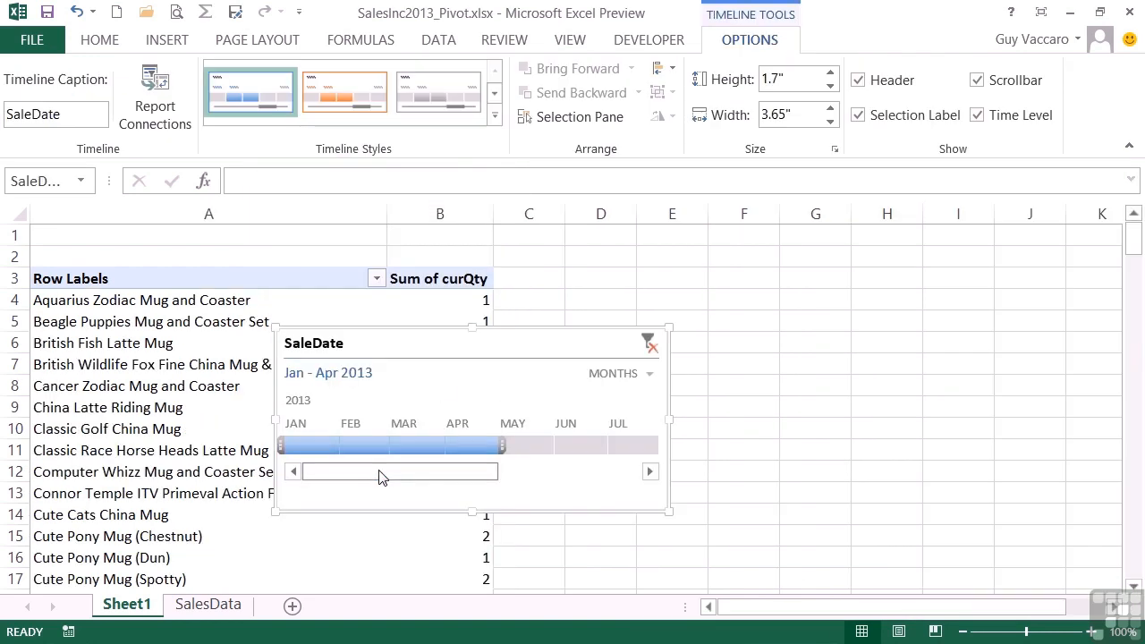
Move the timeline beside the pivot table and filter it to March 2013
drag(511, 332, 771, 249)
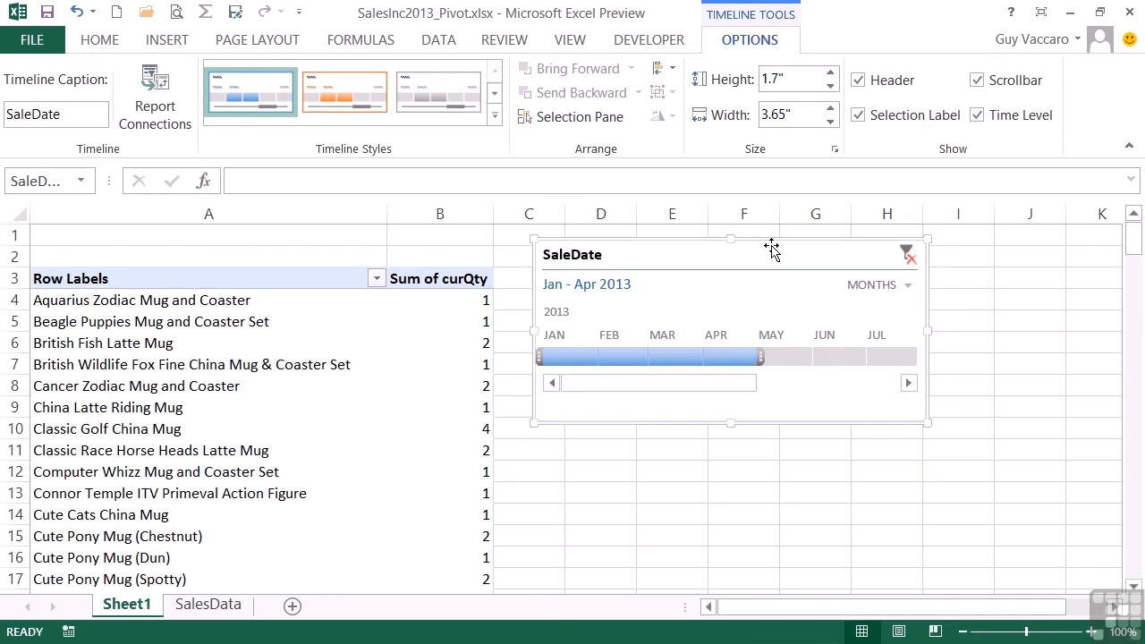
drag(734, 391, 653, 402)
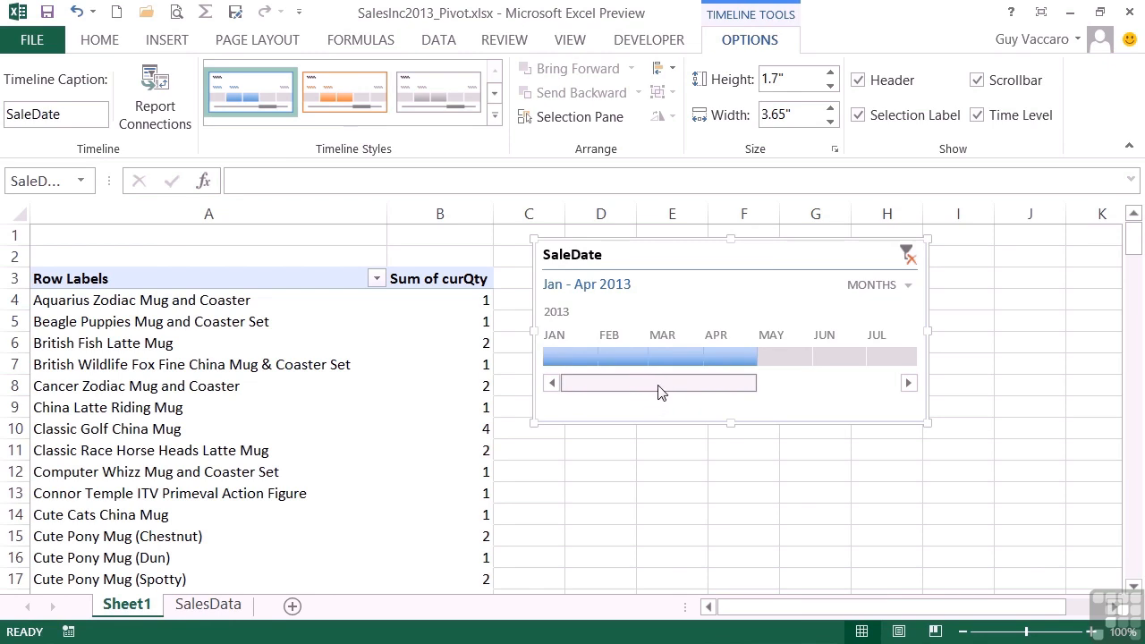
mouse_move(658, 391)
mouse_down()
mouse_move(861, 388)
mouse_move(666, 404)
mouse_up()
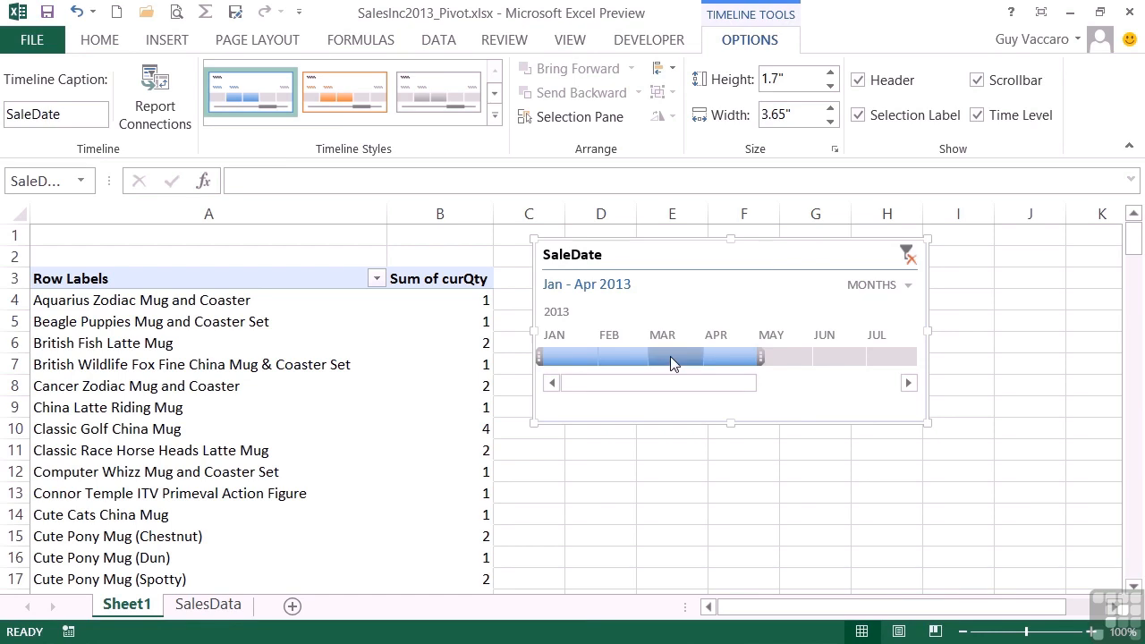
click(670, 357)
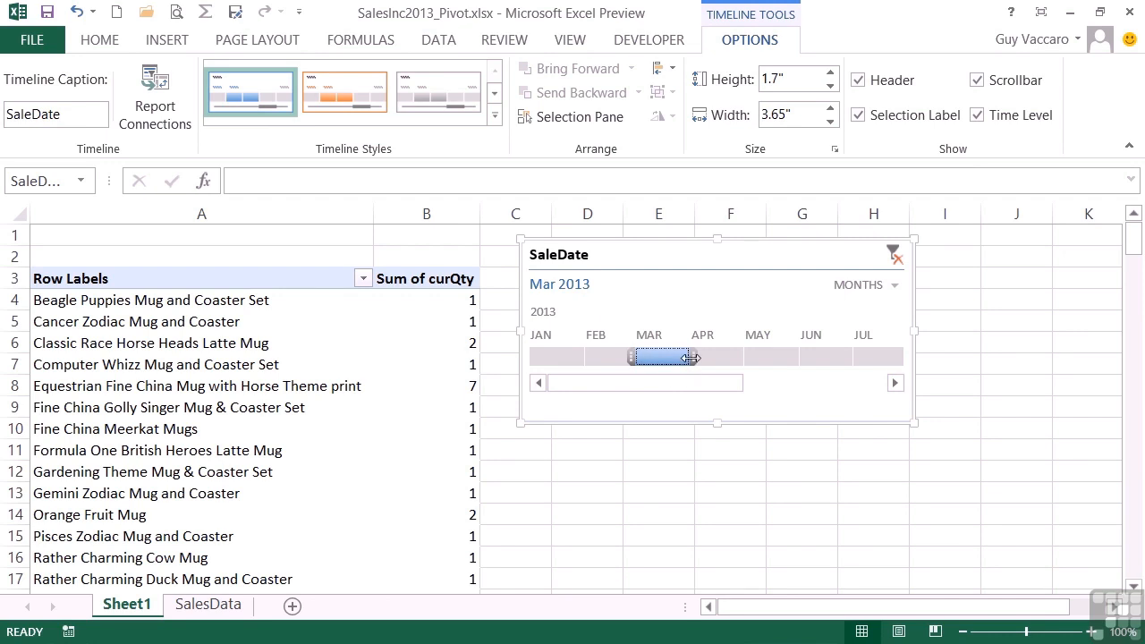
Extend the timeline selection to cover March through April 2013
drag(693, 356, 842, 356)
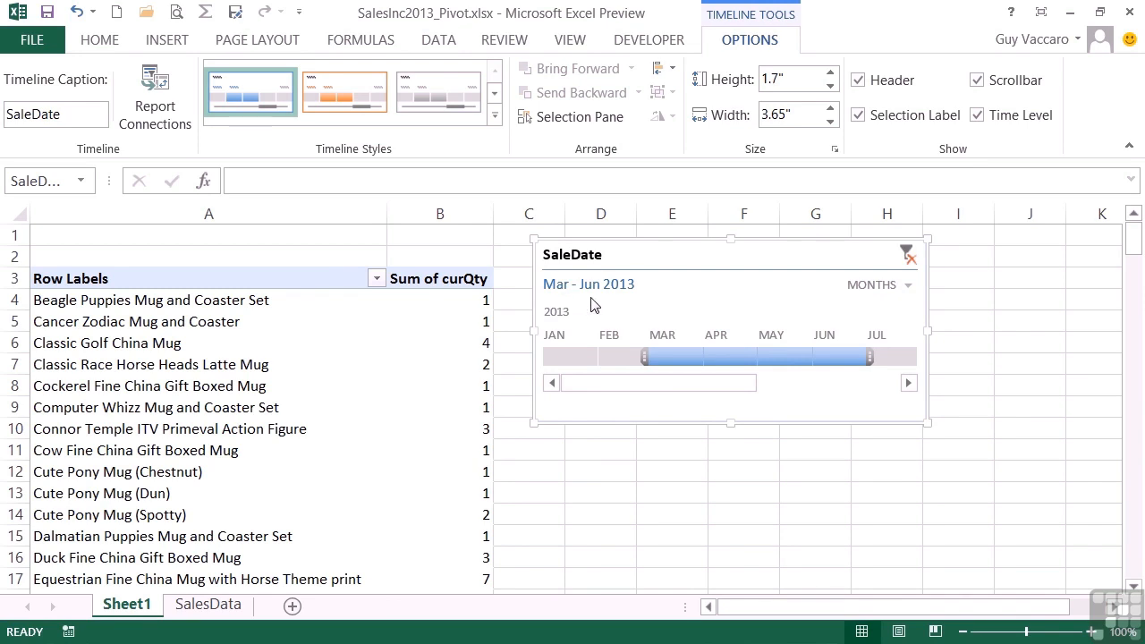
drag(845, 356, 769, 359)
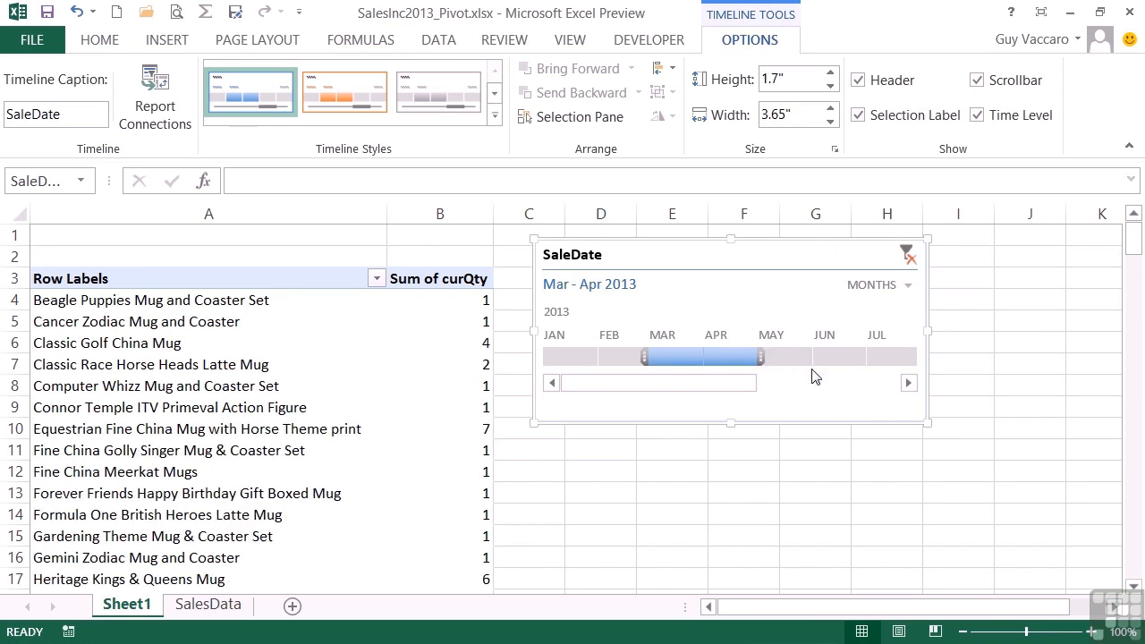
Scroll the timeline to the year's end and filter to December 2013
drag(741, 384, 871, 383)
click(876, 358)
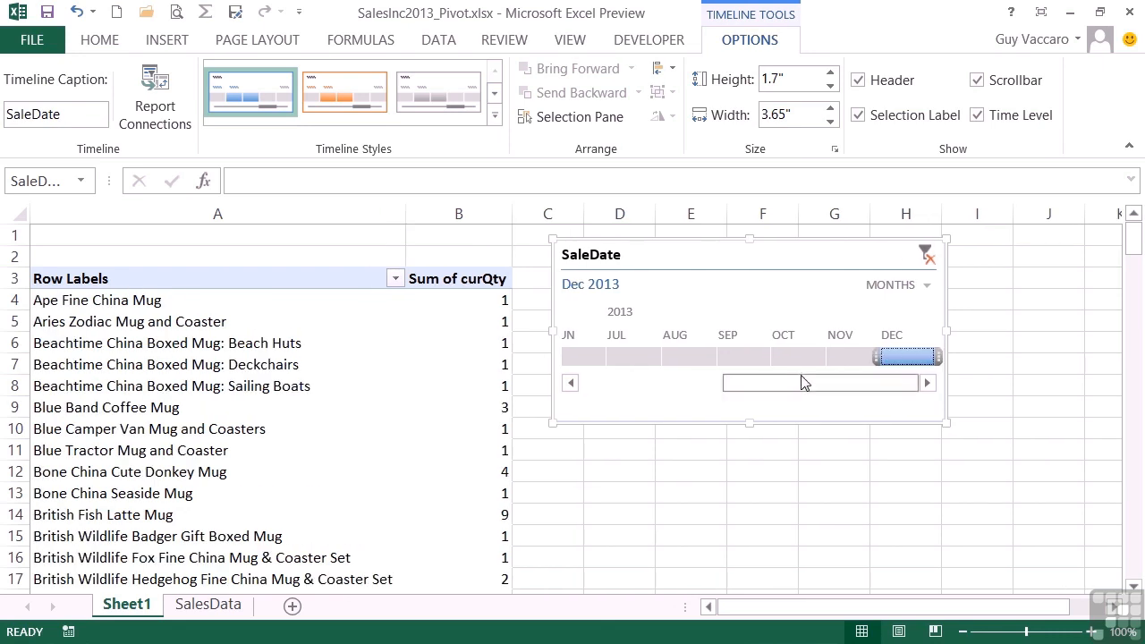
Filter the timeline to February 2013 and review the filtered pivot rows
drag(767, 388, 685, 402)
click(642, 357)
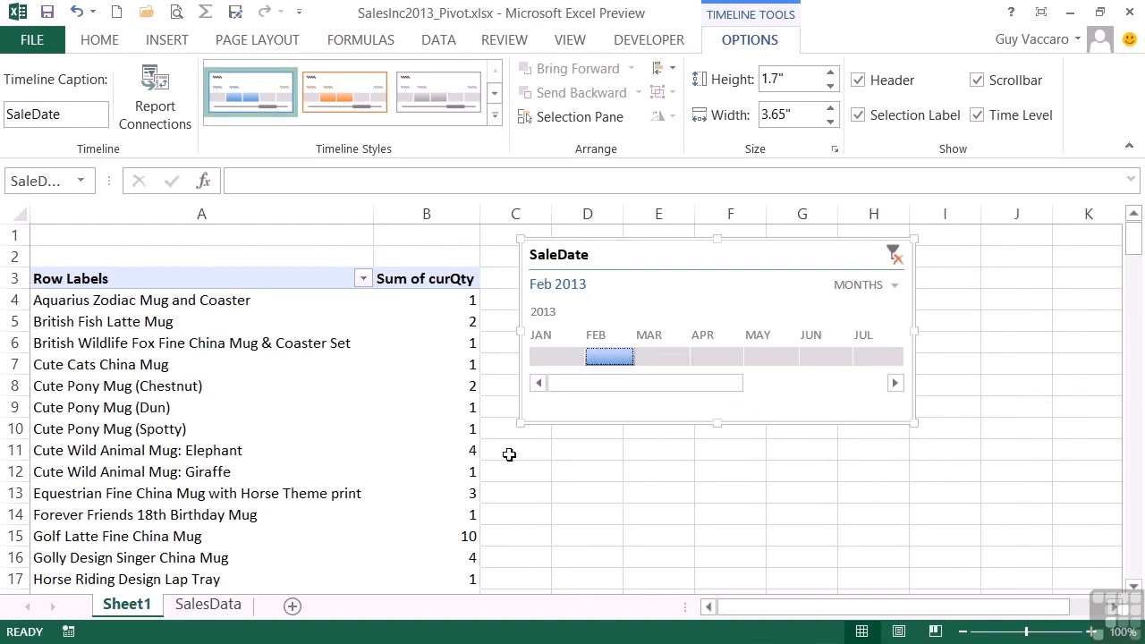
scroll(505, 462, down, 8)
scroll(509, 462, up, 5)
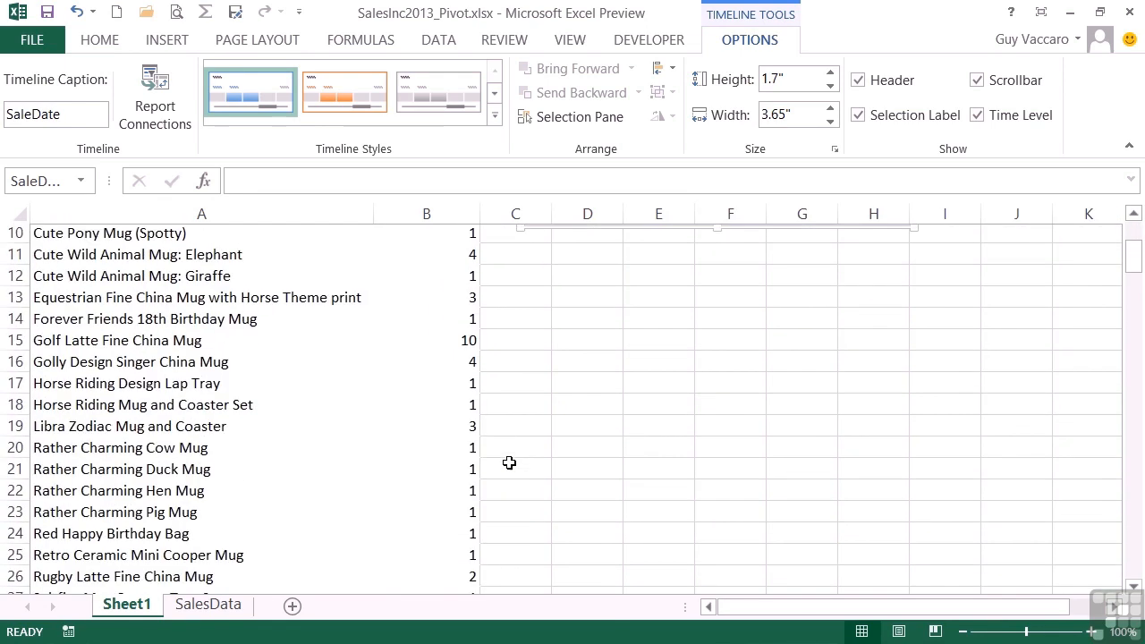
scroll(509, 463, up, 3)
Filter the timeline to a single month, May 2013
click(726, 356)
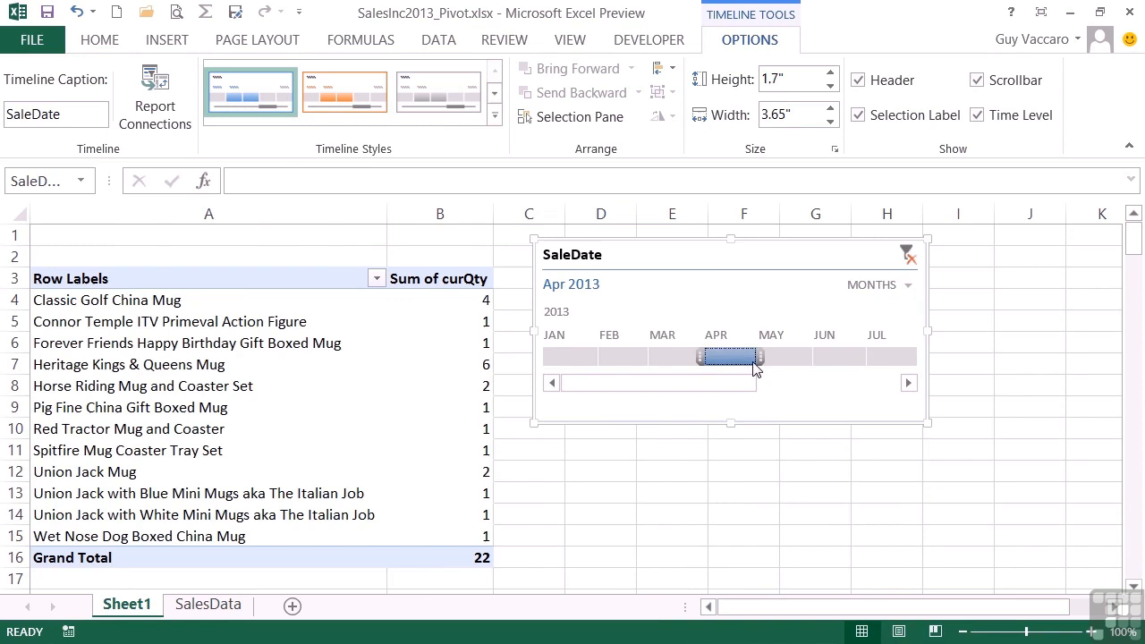
click(836, 362)
click(807, 363)
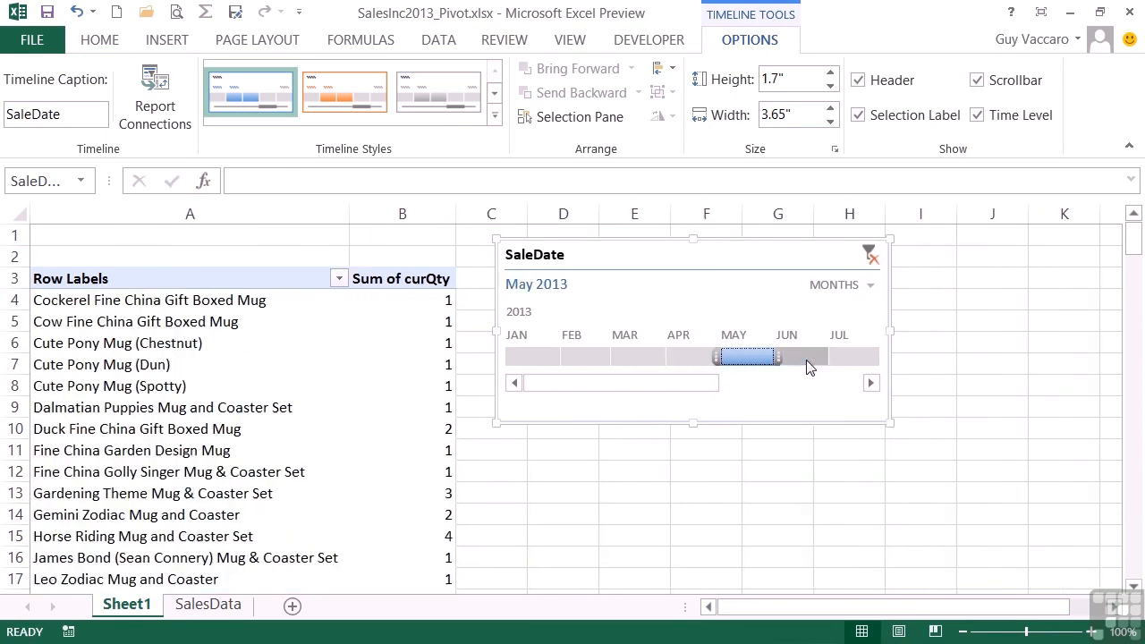
Widen the timeline selection to April through June 2013
drag(709, 355, 668, 356)
drag(815, 355, 864, 355)
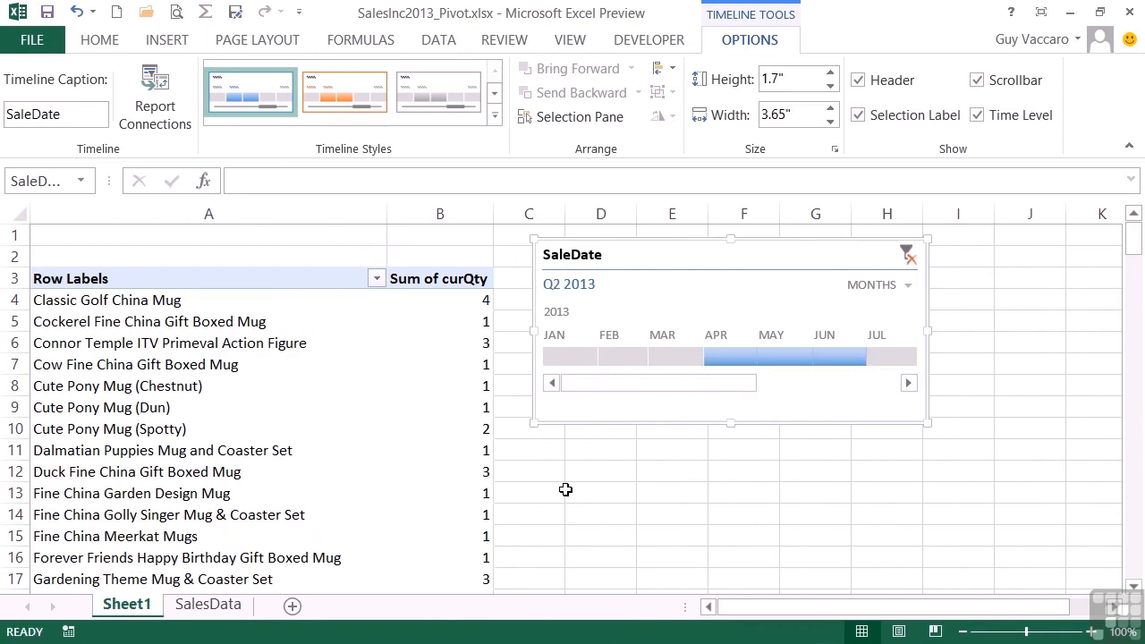
scroll(565, 489, down, 10)
scroll(565, 489, up, 9)
scroll(565, 489, up, 1)
Filter the timeline to November 2013 and review the pivot table
click(797, 385)
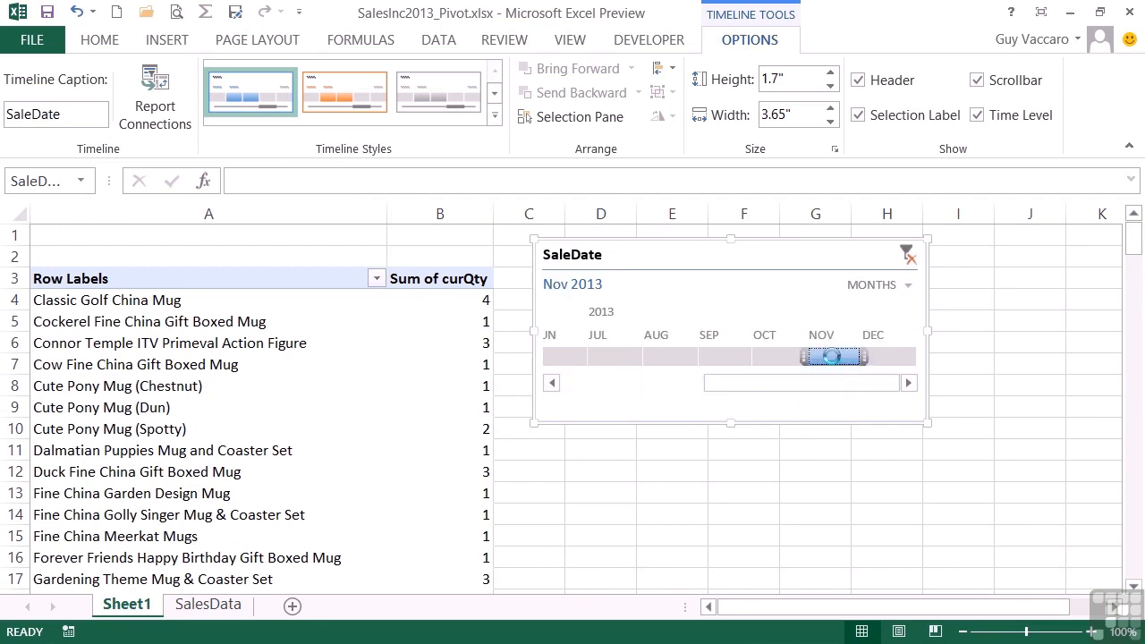
click(832, 356)
scroll(576, 483, down, 20)
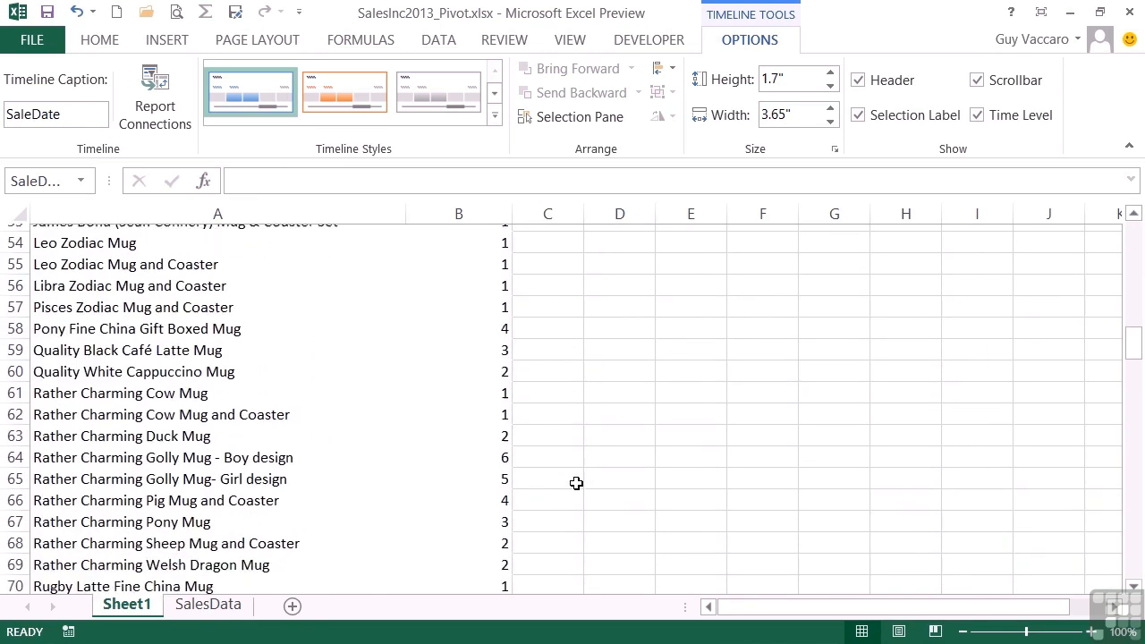
scroll(576, 483, up, 20)
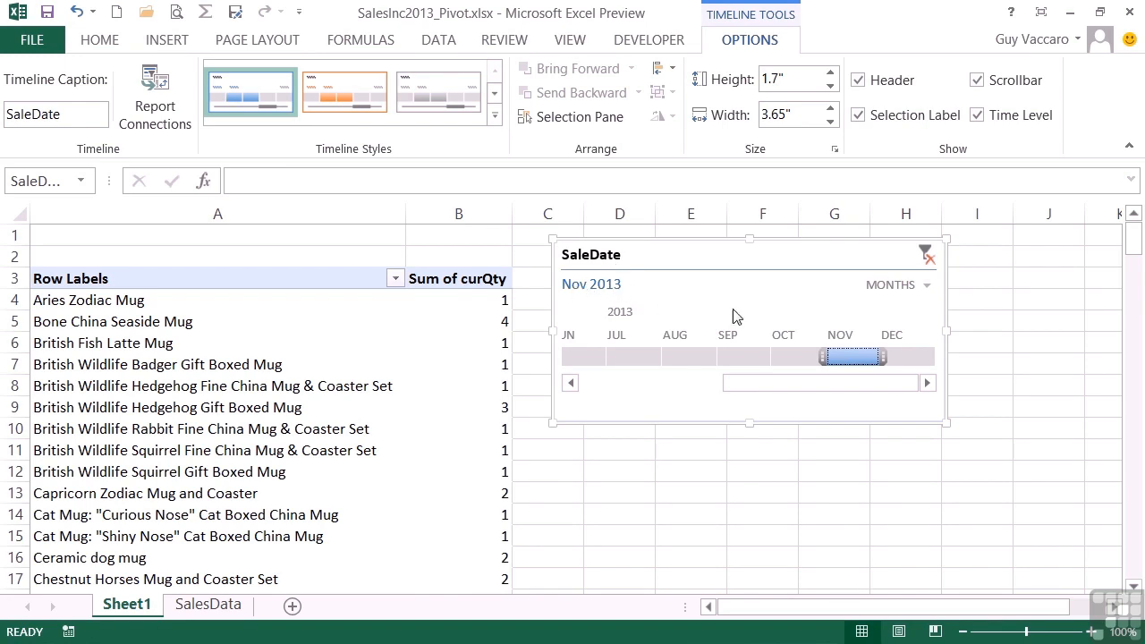
Switch the timeline's time level to Quarters and select Q3 2013
click(927, 288)
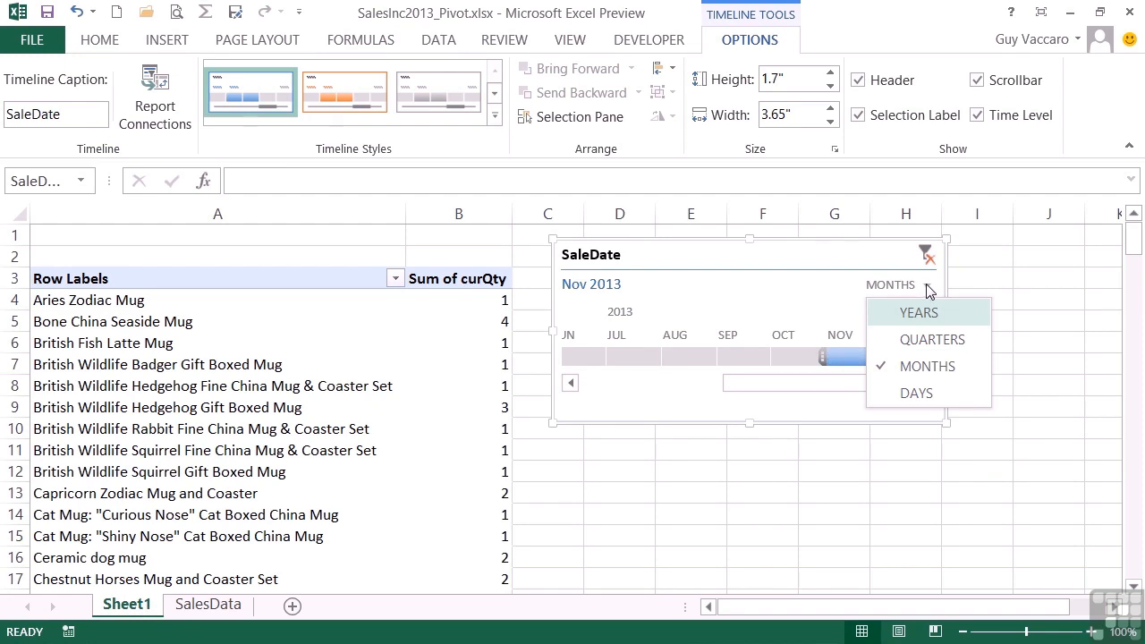
click(921, 344)
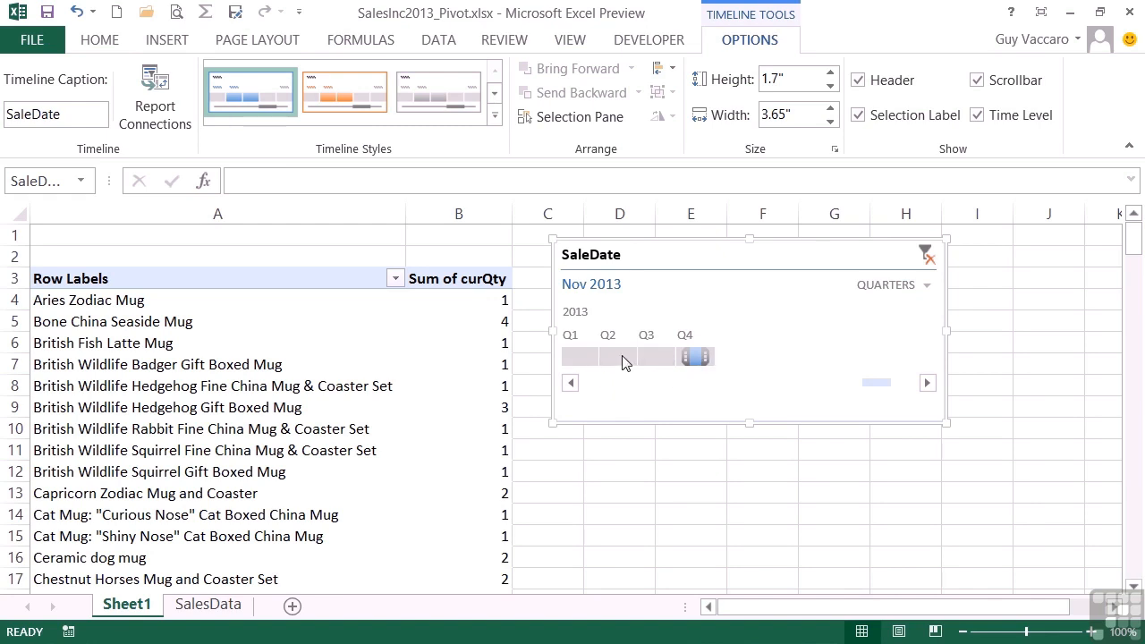
click(653, 355)
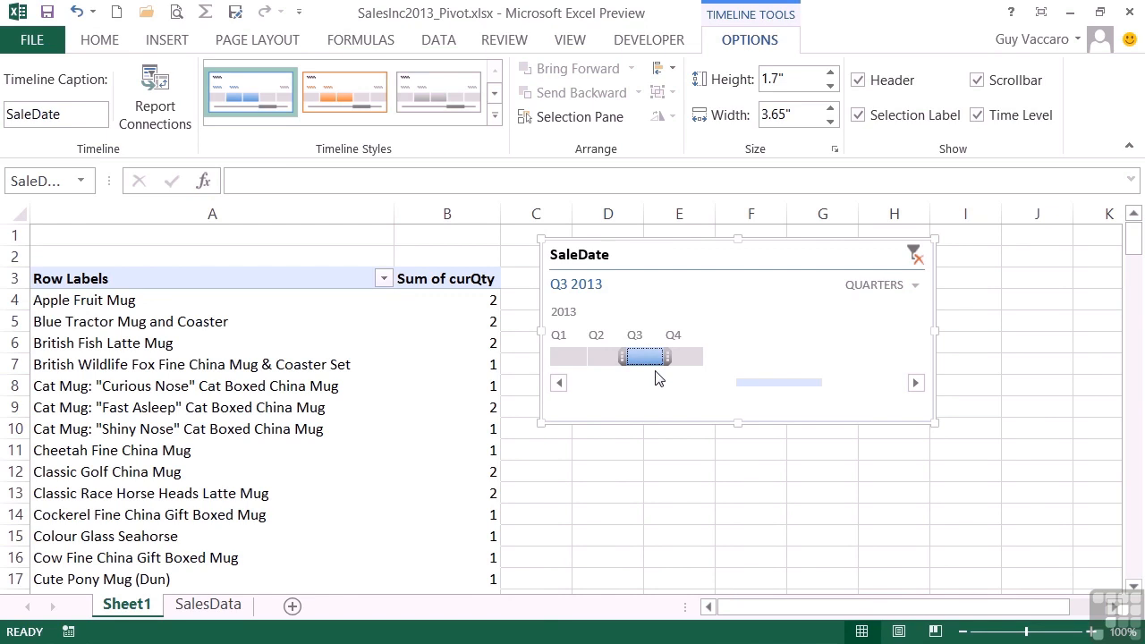
Switch the timeline to Days and select November 21 to 27, 2013
click(914, 288)
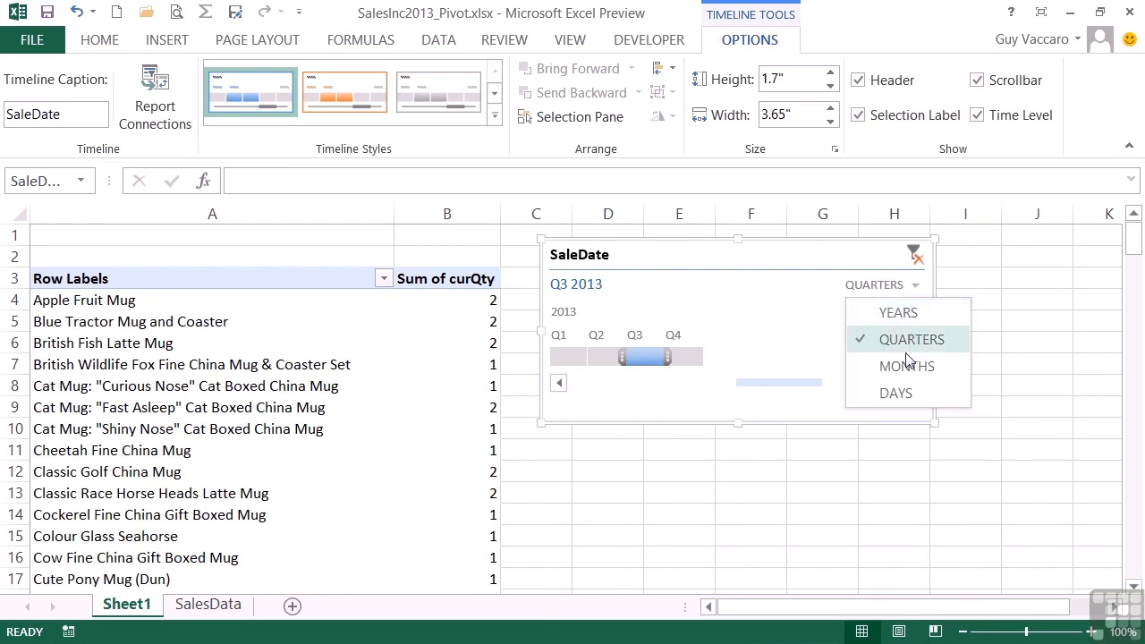
click(900, 394)
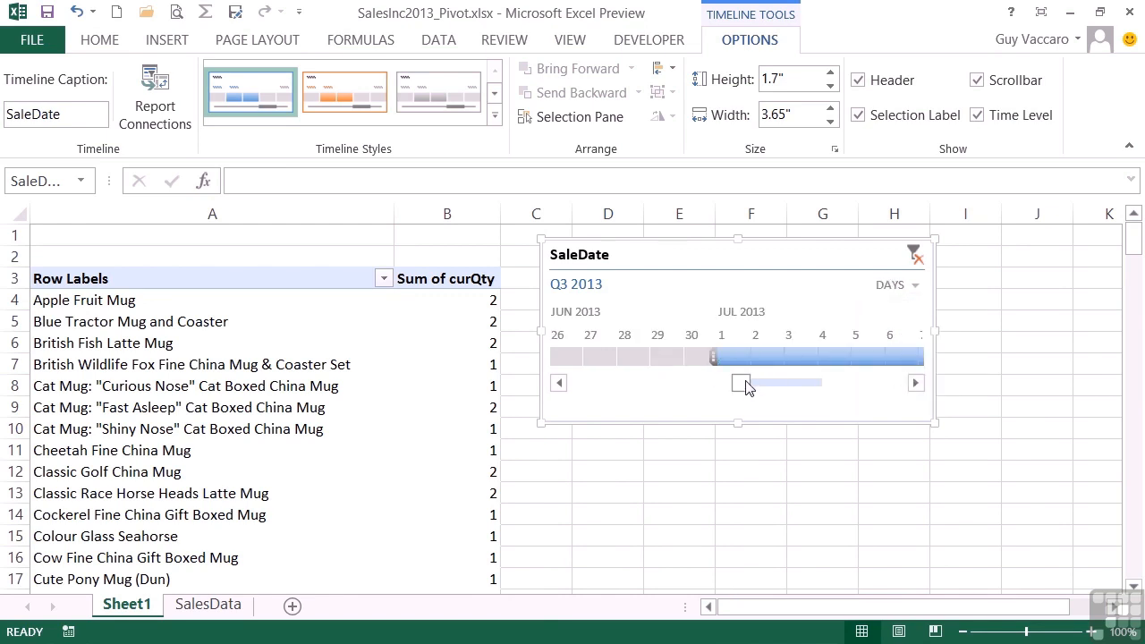
drag(751, 388, 876, 384)
drag(673, 349, 870, 353)
Switch the timeline to Years and select 2013
click(891, 287)
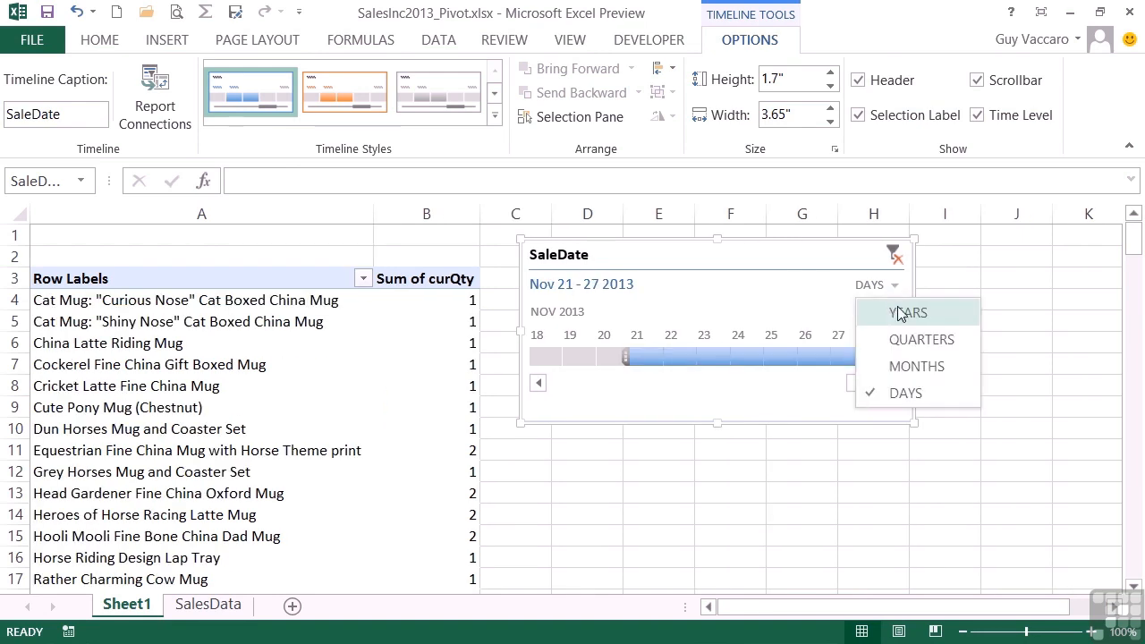
click(897, 312)
click(566, 359)
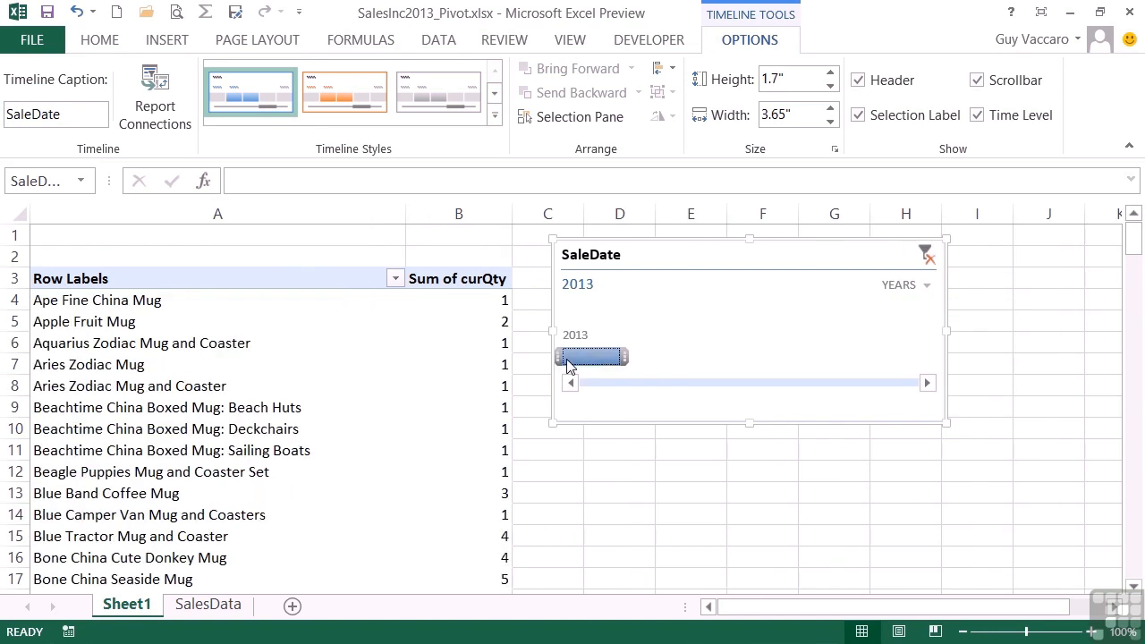
Switch the timeline back to Months and select February 2013
click(928, 288)
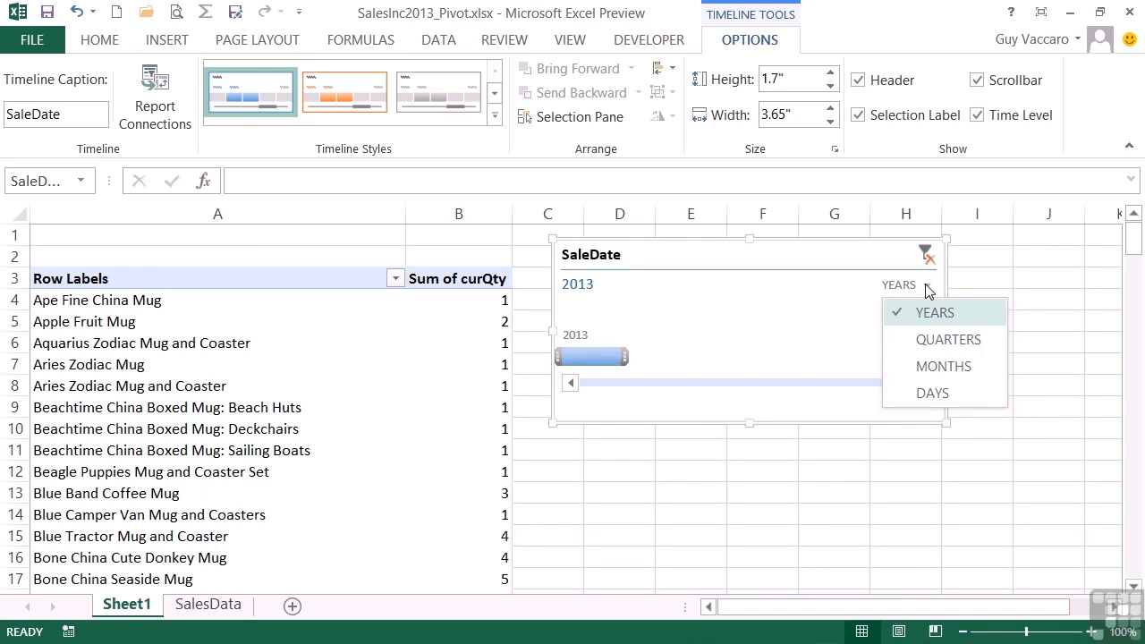
click(930, 369)
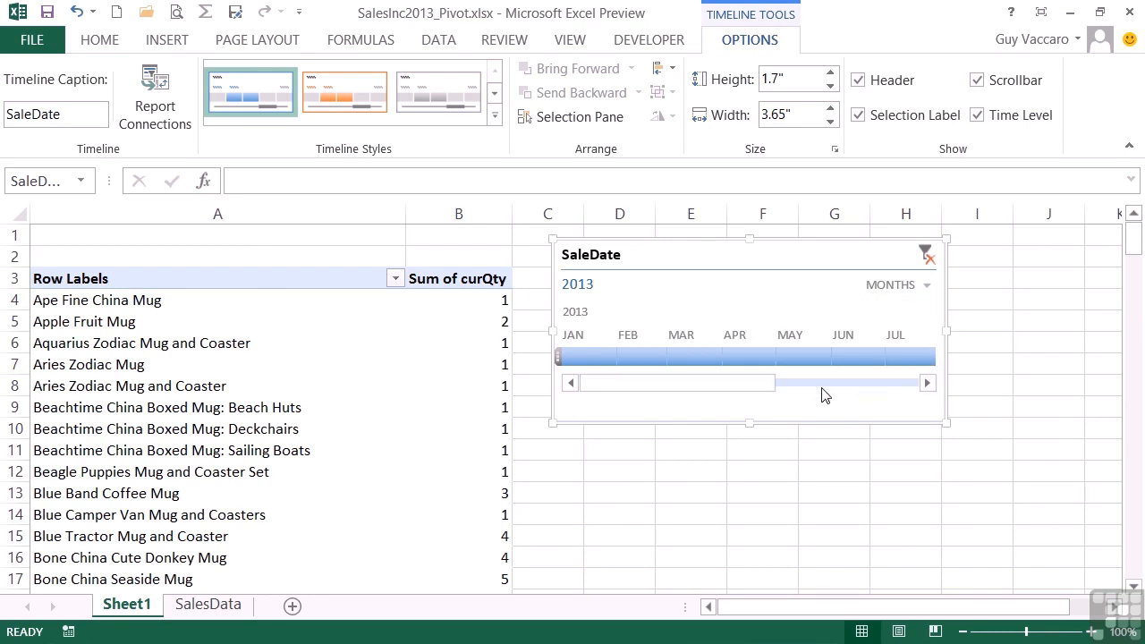
click(736, 360)
click(671, 356)
click(619, 357)
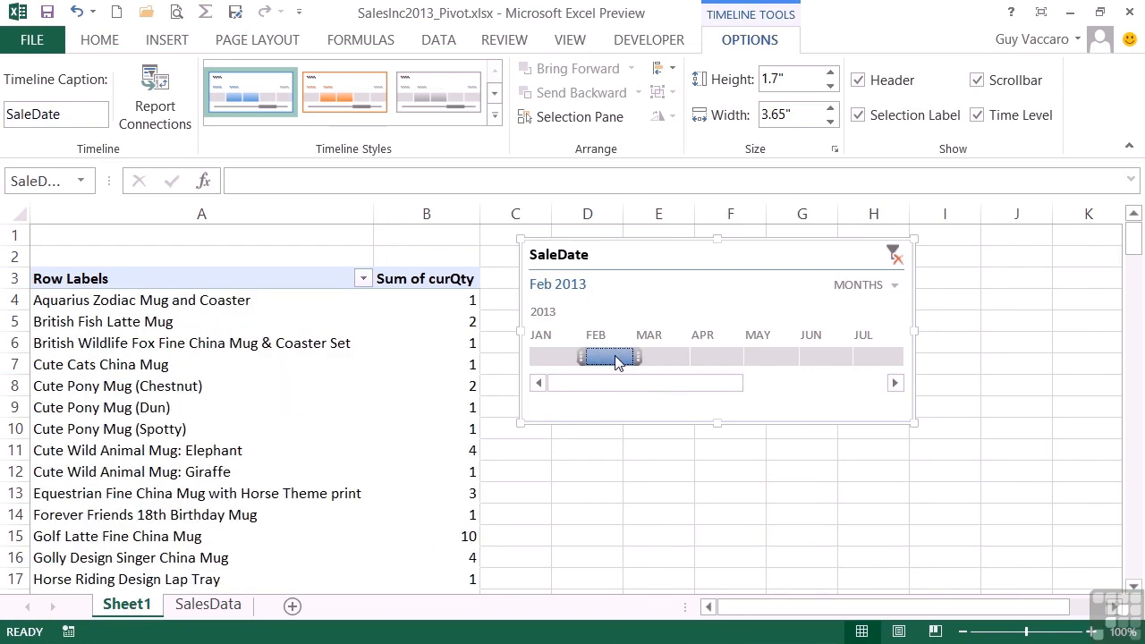
Adjust the timeline selection to March through June 2013
drag(643, 357, 745, 358)
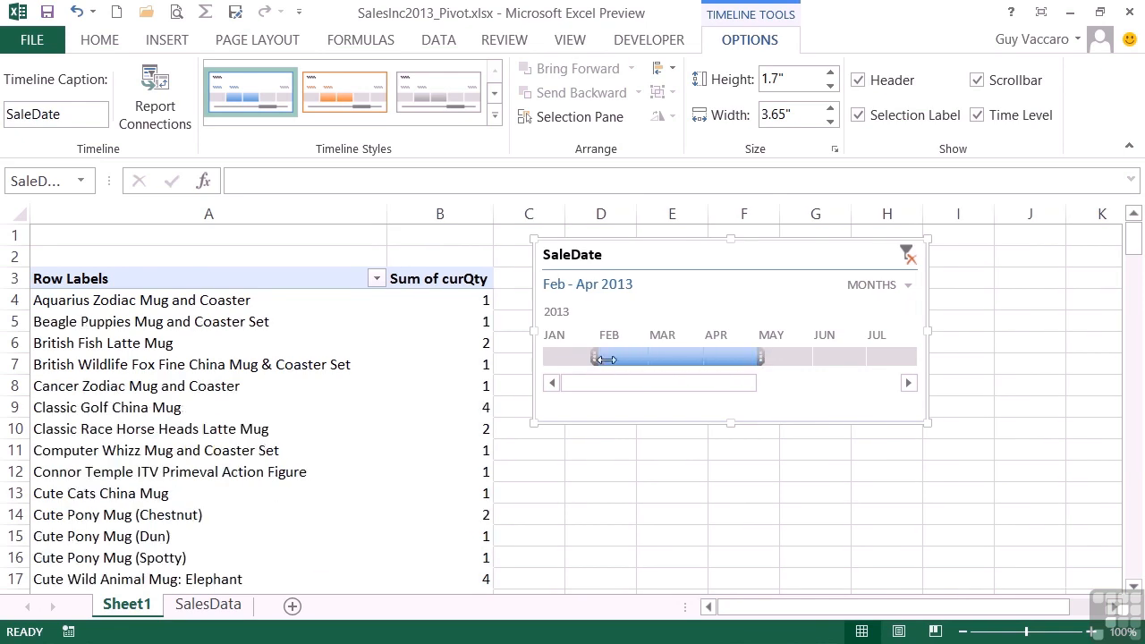
drag(601, 358, 644, 358)
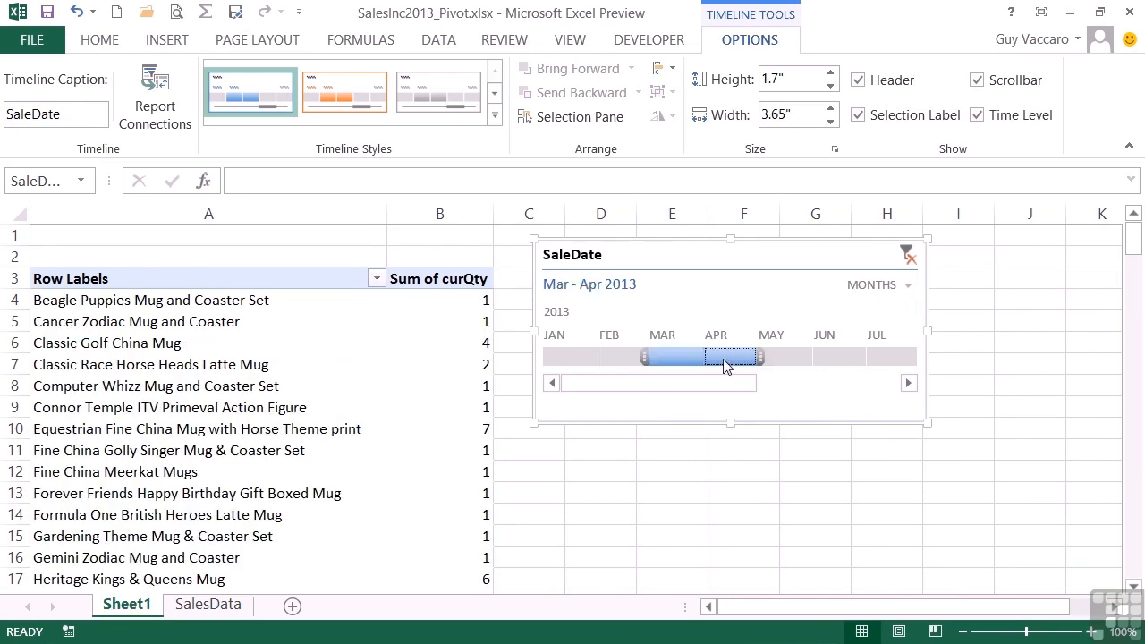
drag(759, 358, 823, 369)
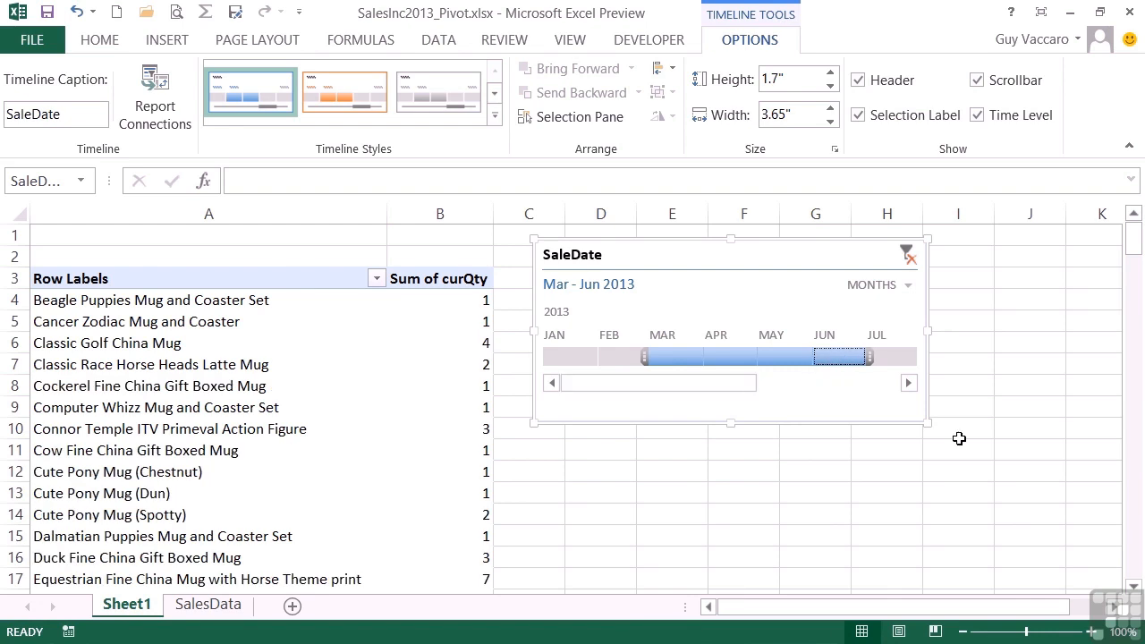
Widen the timeline box by stretching both side edges, to about 5.42" wide
drag(927, 423, 1096, 409)
drag(534, 411, 513, 418)
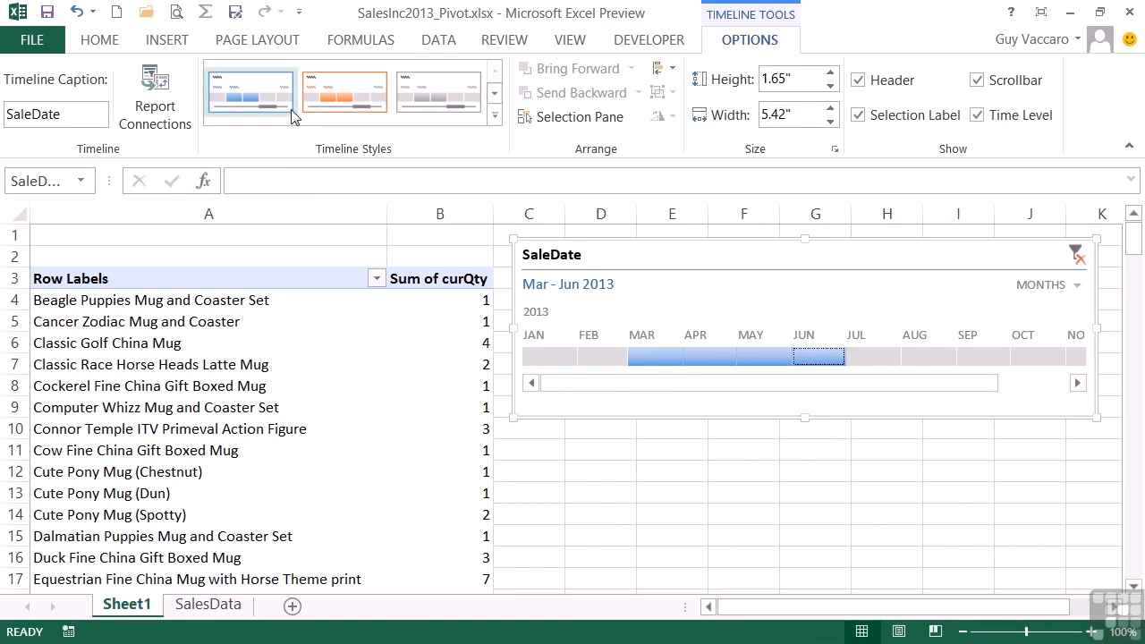
Apply the dark green timeline style to the SaleDate timeline
click(330, 101)
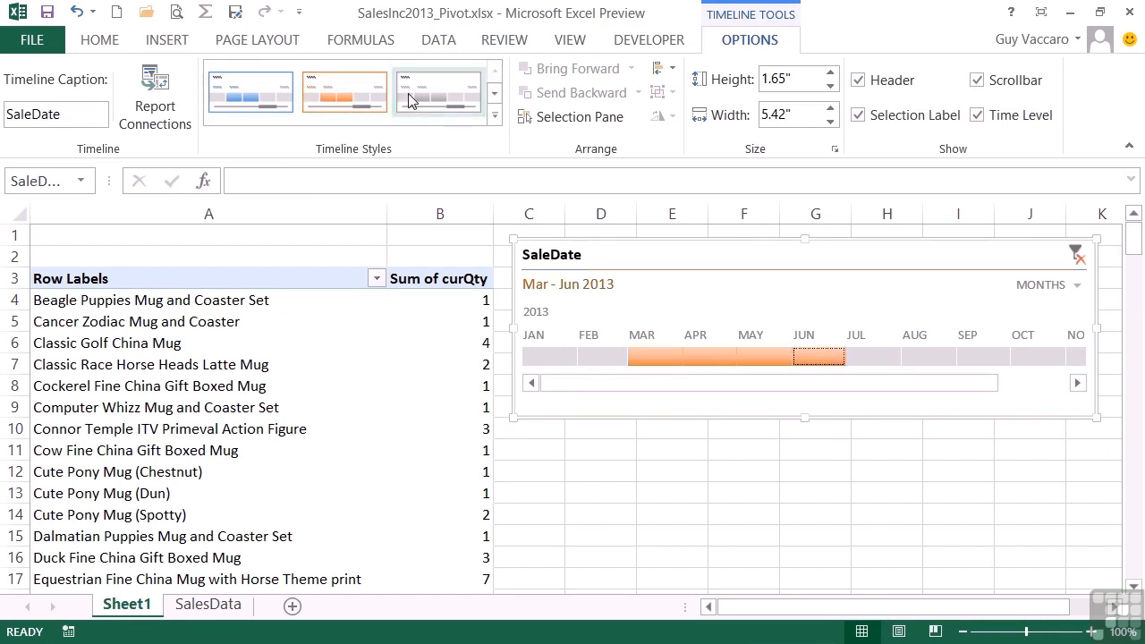
click(492, 116)
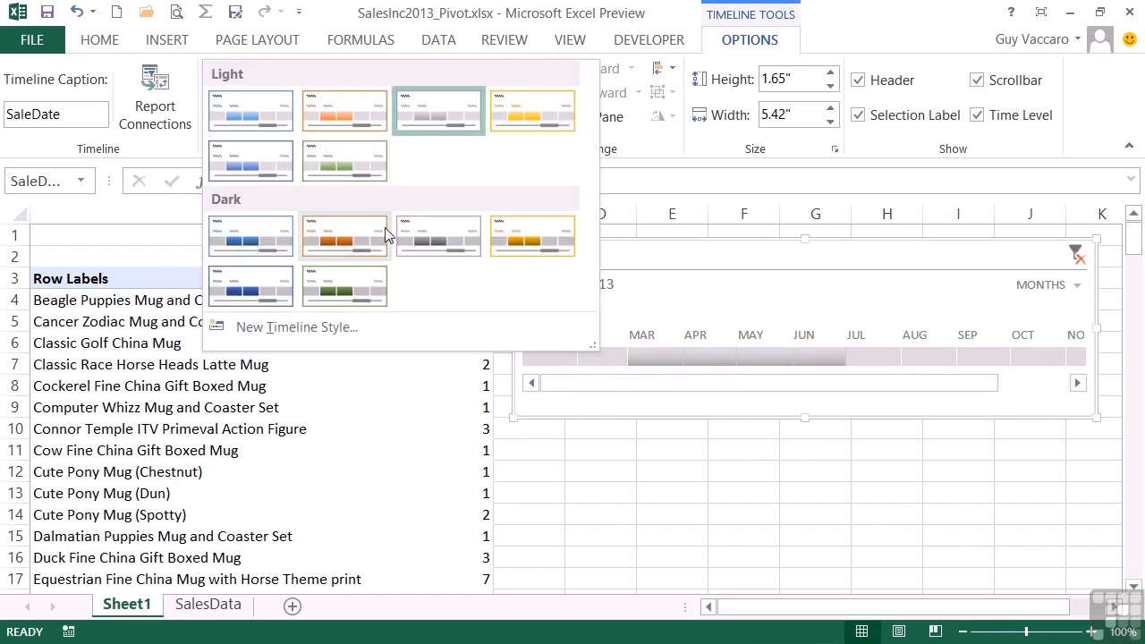
click(345, 277)
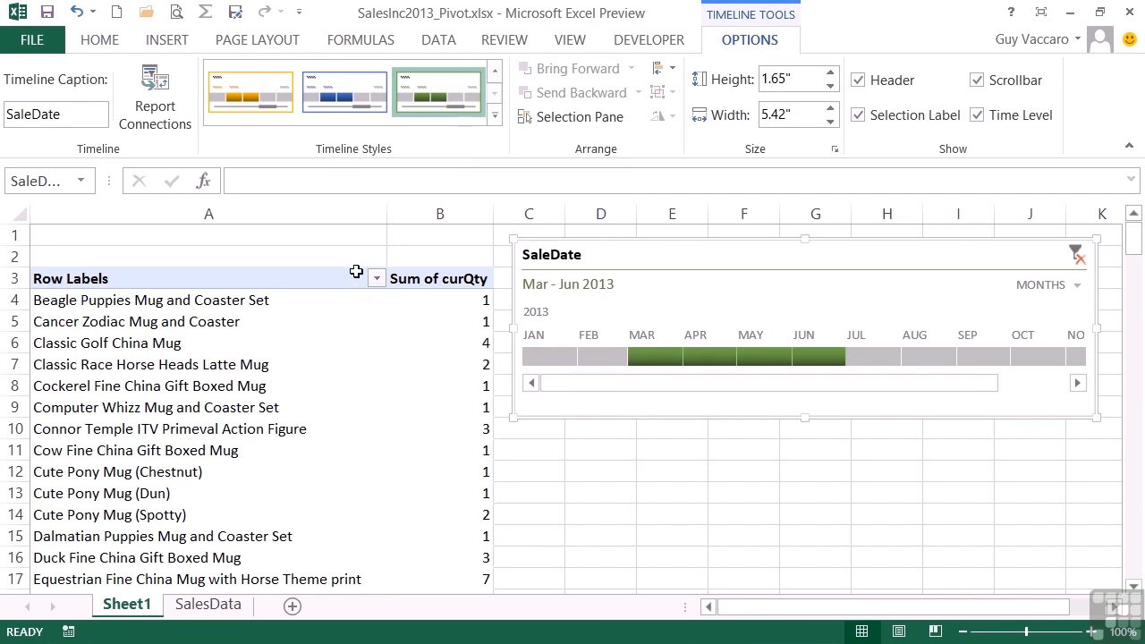
click(495, 121)
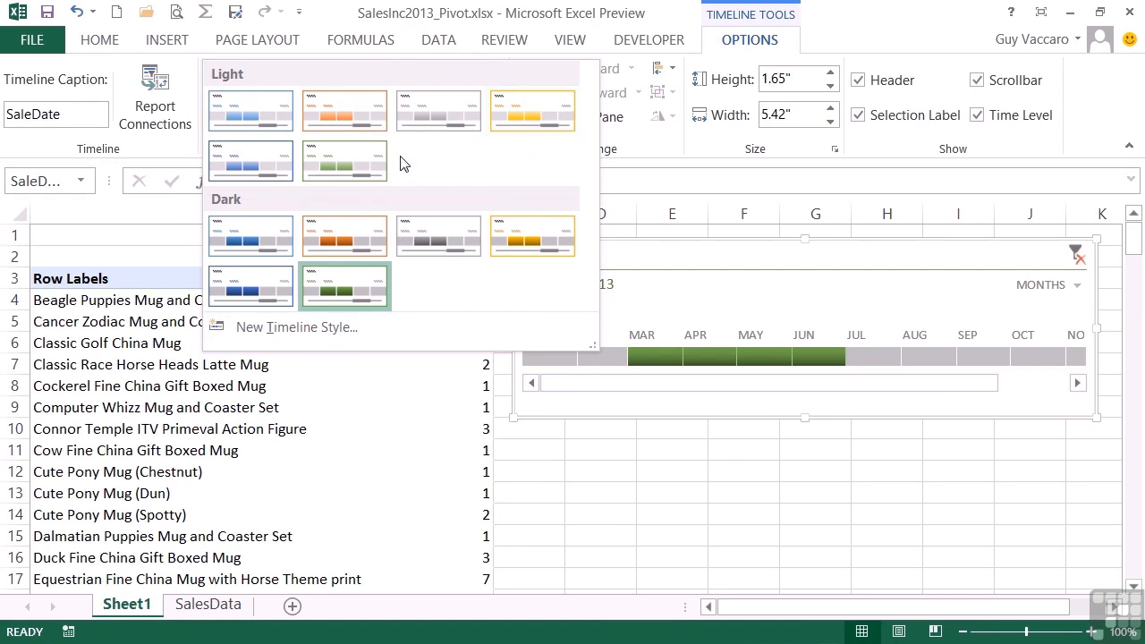
click(342, 272)
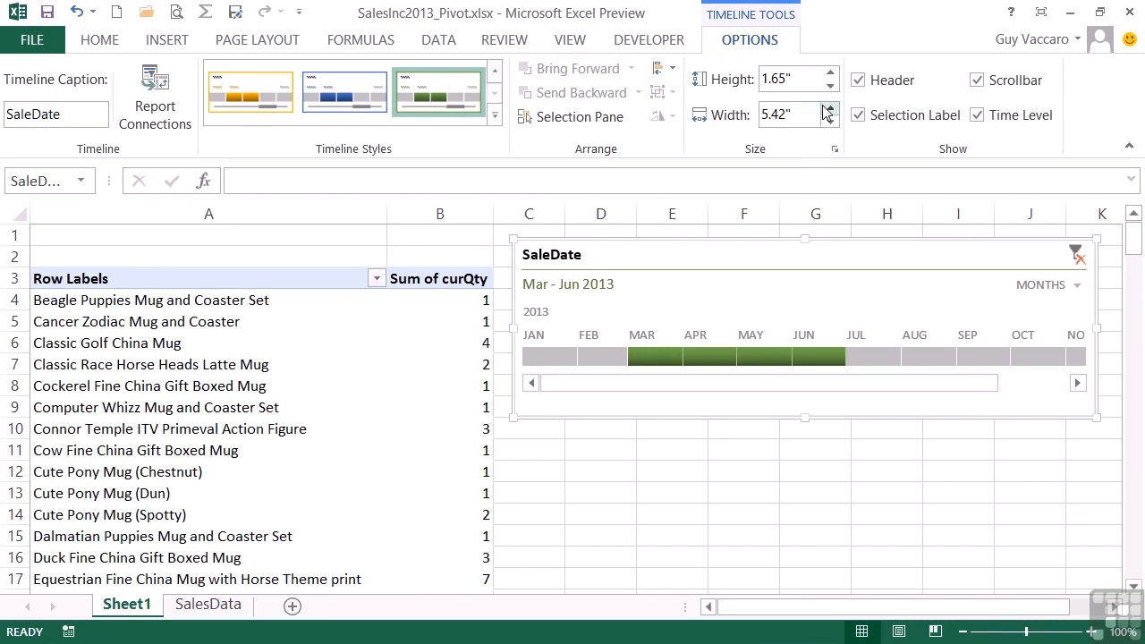
Set the timeline's height to 1.6"
click(830, 75)
click(830, 75)
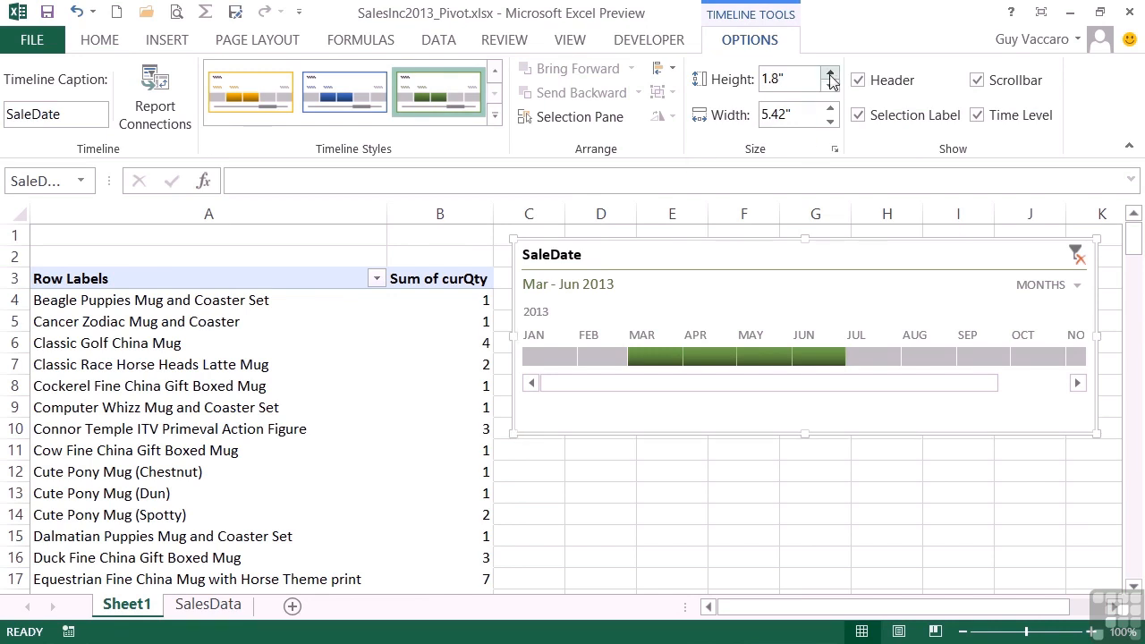
click(830, 87)
click(830, 87)
click(830, 86)
click(830, 87)
click(830, 75)
click(830, 76)
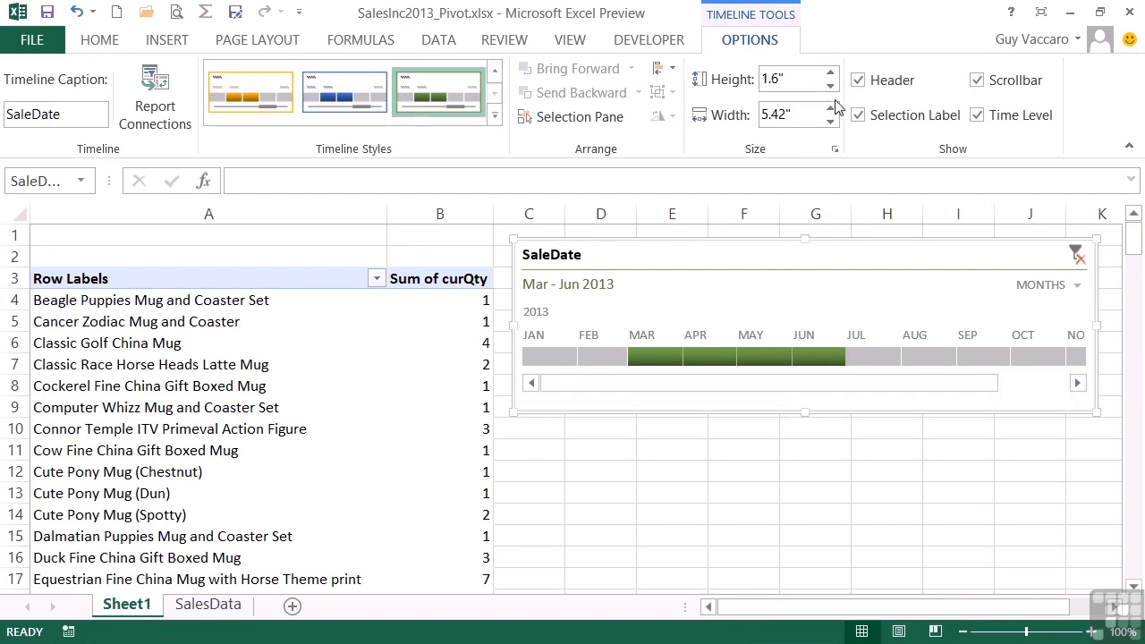
Set the timeline's width to 6"
click(830, 108)
click(830, 109)
click(830, 108)
click(829, 108)
click(830, 108)
click(830, 108)
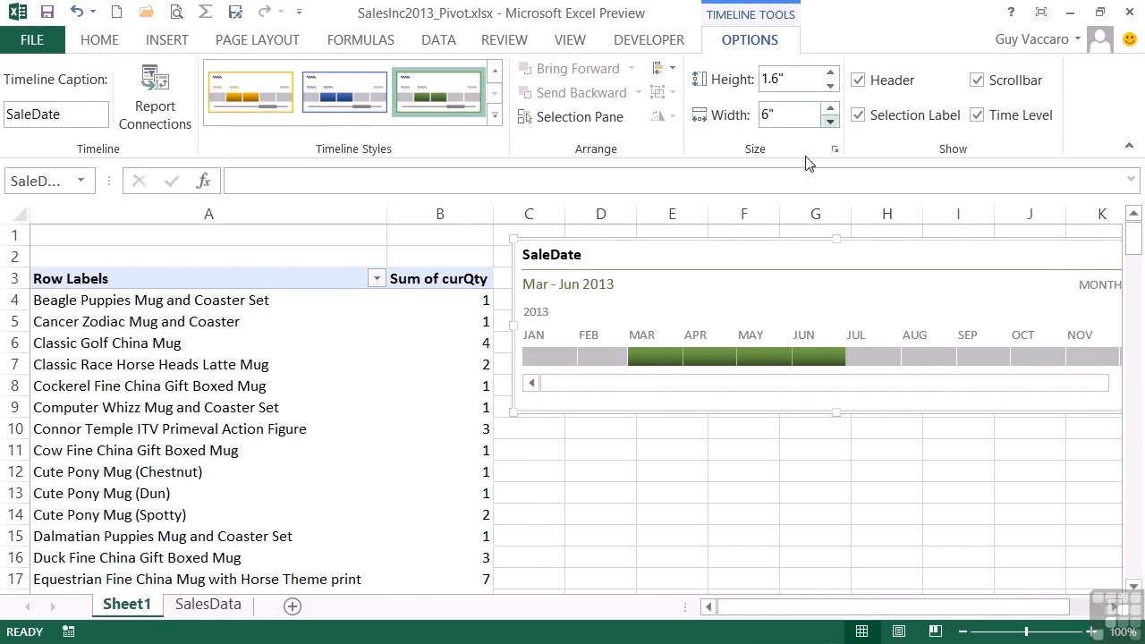
Move the timeline down over the pivot table and filter it to July 2013
drag(751, 248, 605, 369)
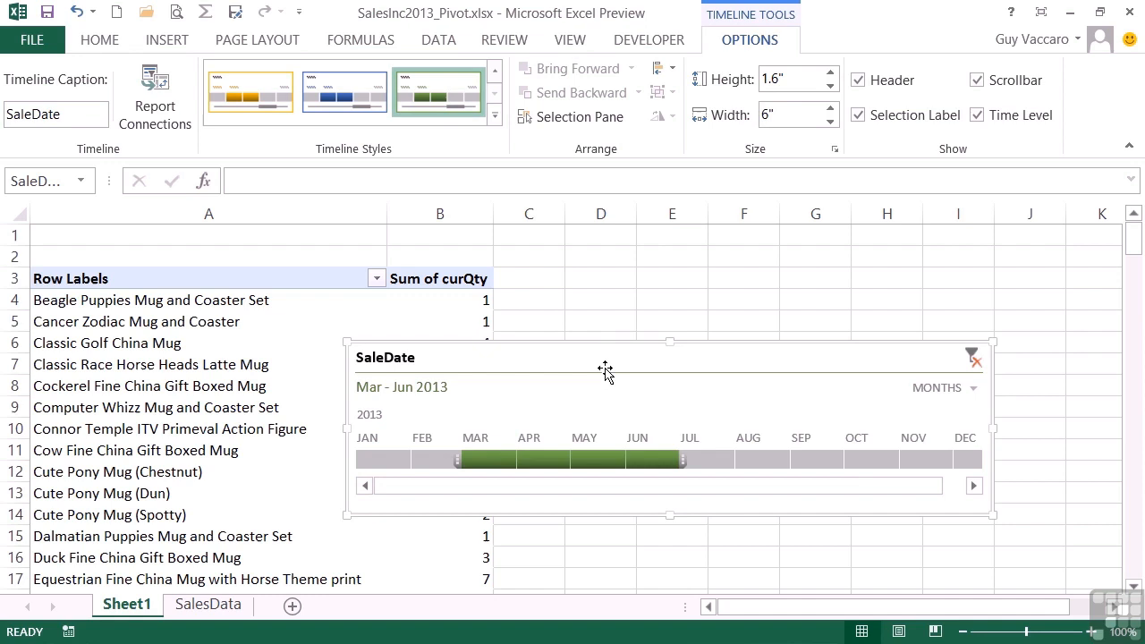
click(708, 458)
click(762, 459)
click(814, 460)
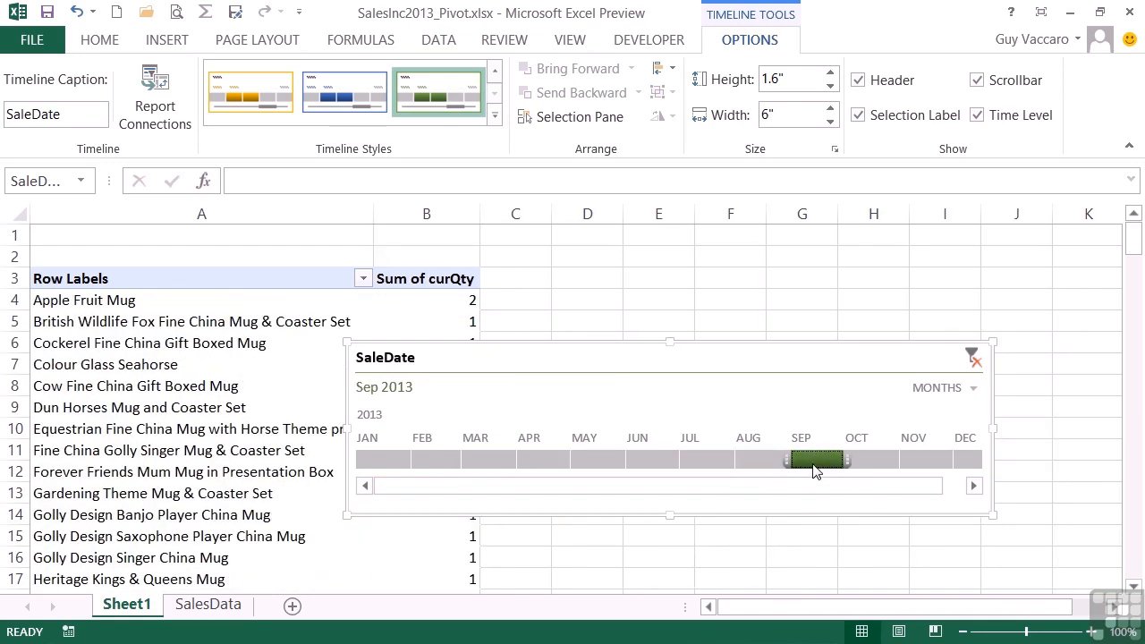
click(701, 460)
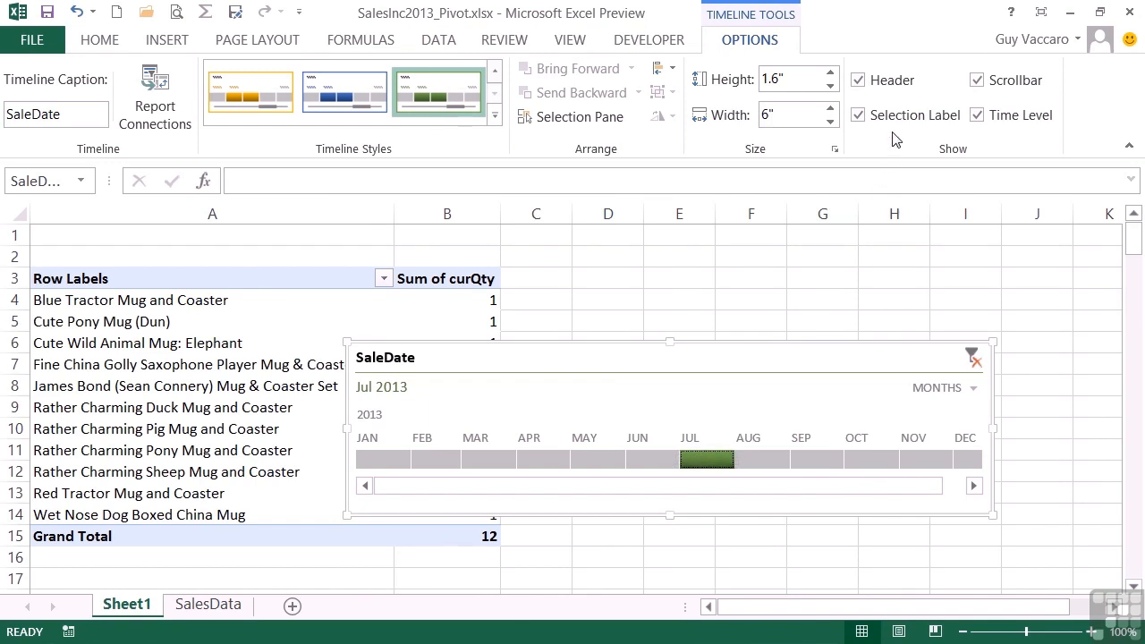
Toggle the timeline's Time Level, Scrollbar, Header and Selection Label display options off and back on
click(977, 115)
click(977, 115)
click(977, 80)
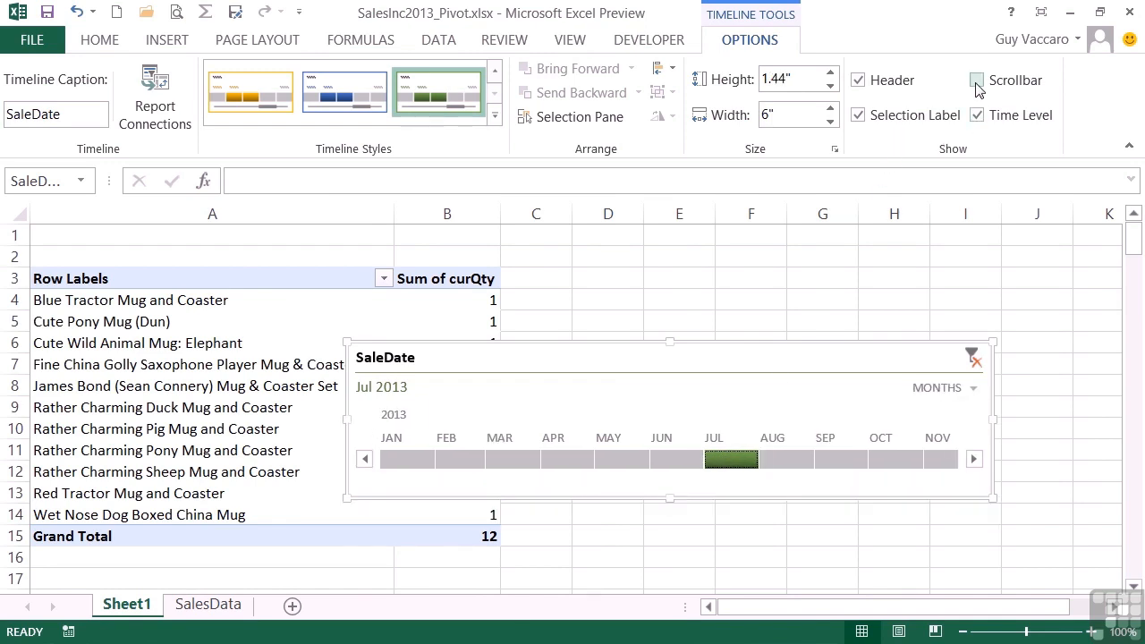
click(977, 81)
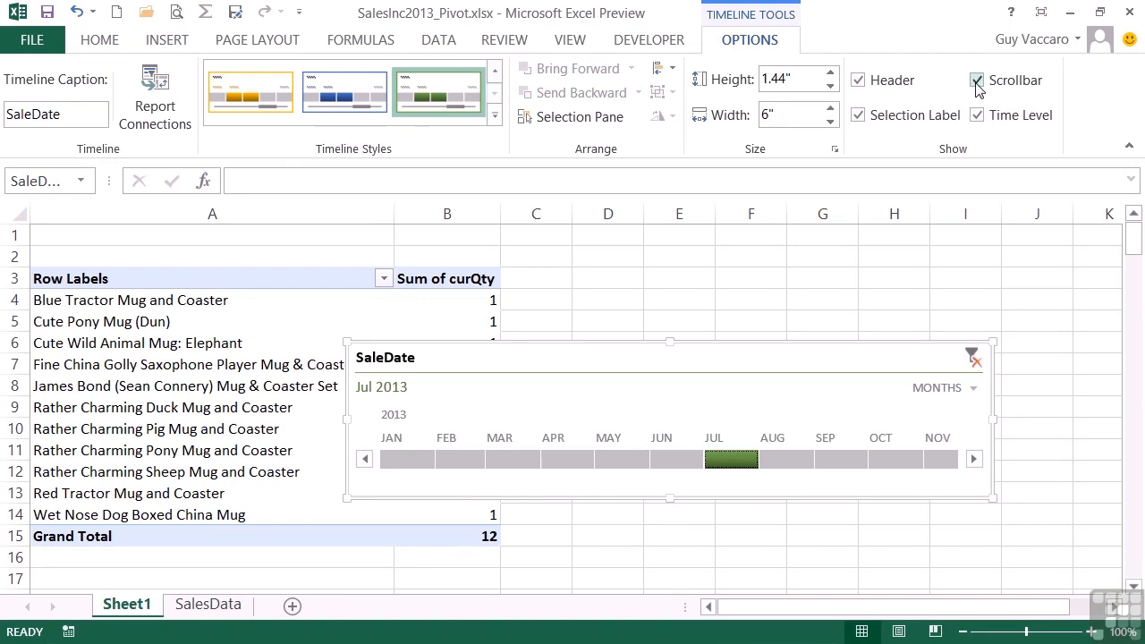
click(857, 81)
click(857, 80)
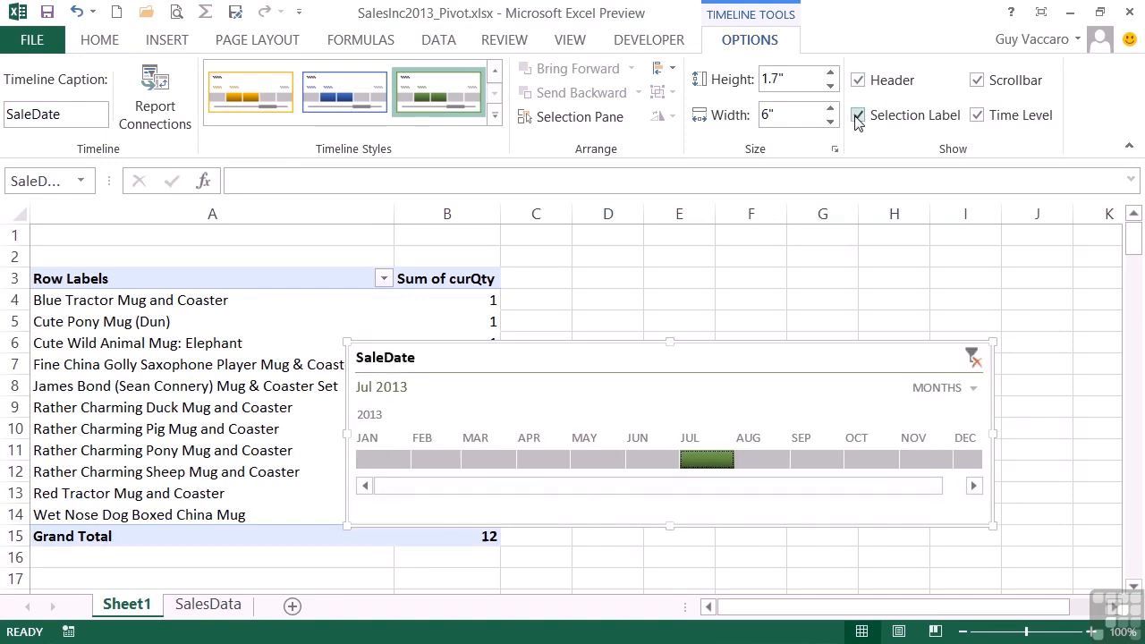
click(858, 116)
click(858, 117)
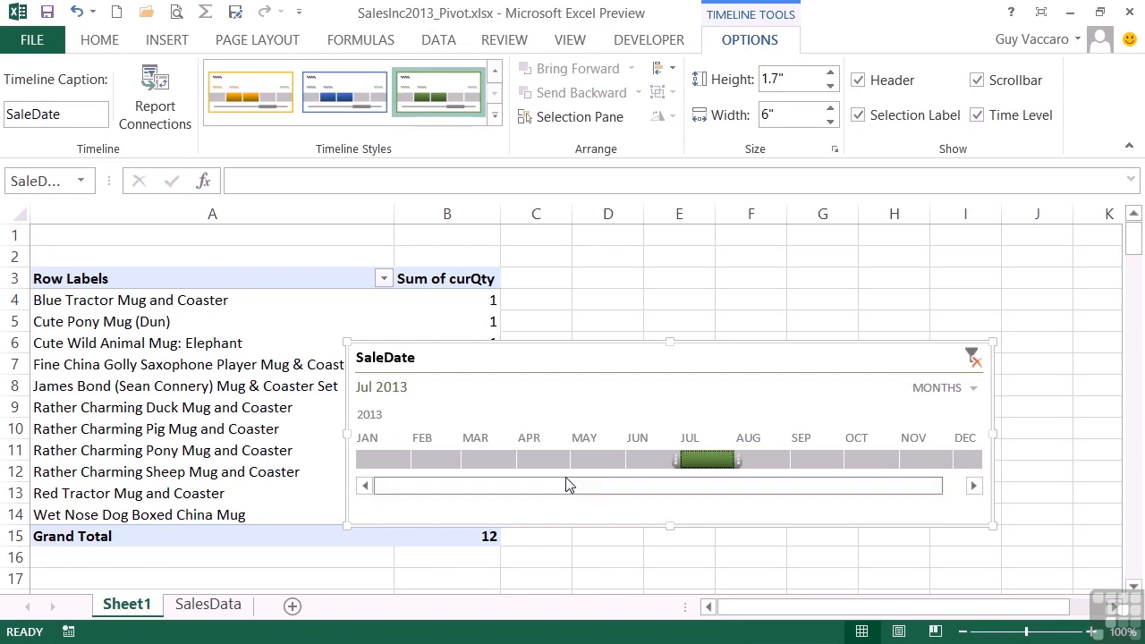
Select January through July 2013 on the timeline
click(396, 463)
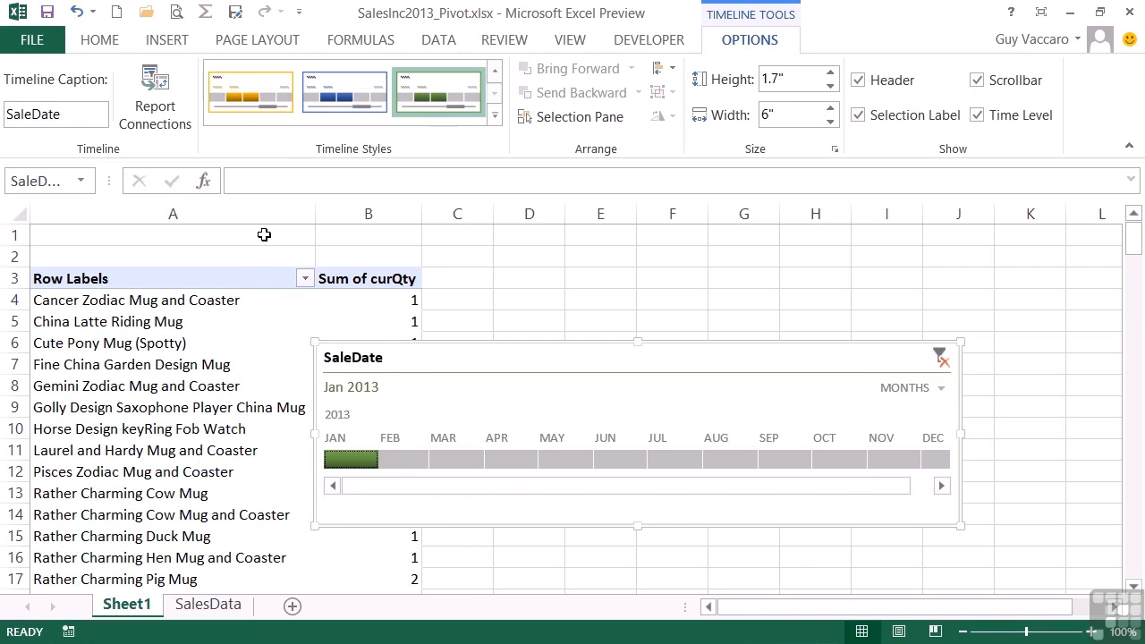
drag(388, 460, 695, 467)
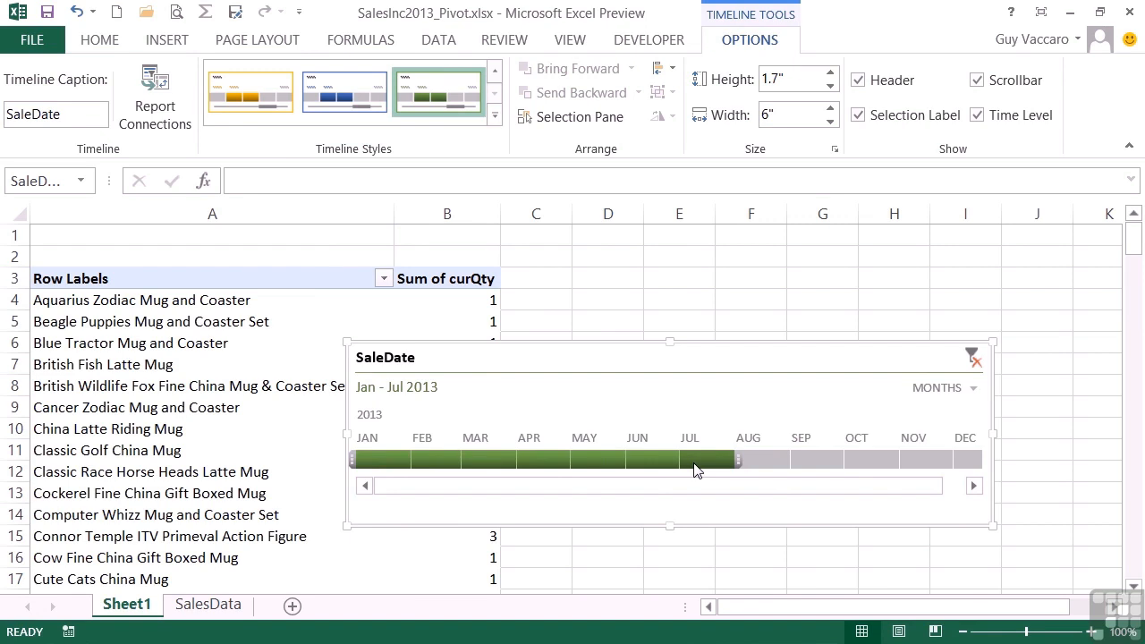